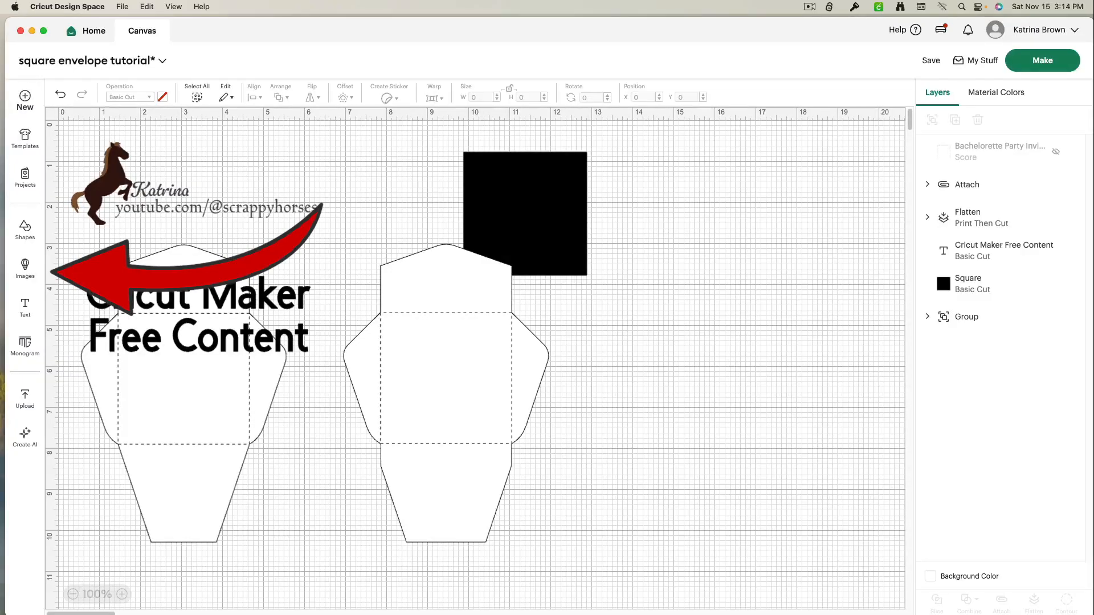
Search the library's image sets for "free cricut" and open the Cricut Maker - Free Content set
{"action": "left_click", "coordinate": [24, 268]}
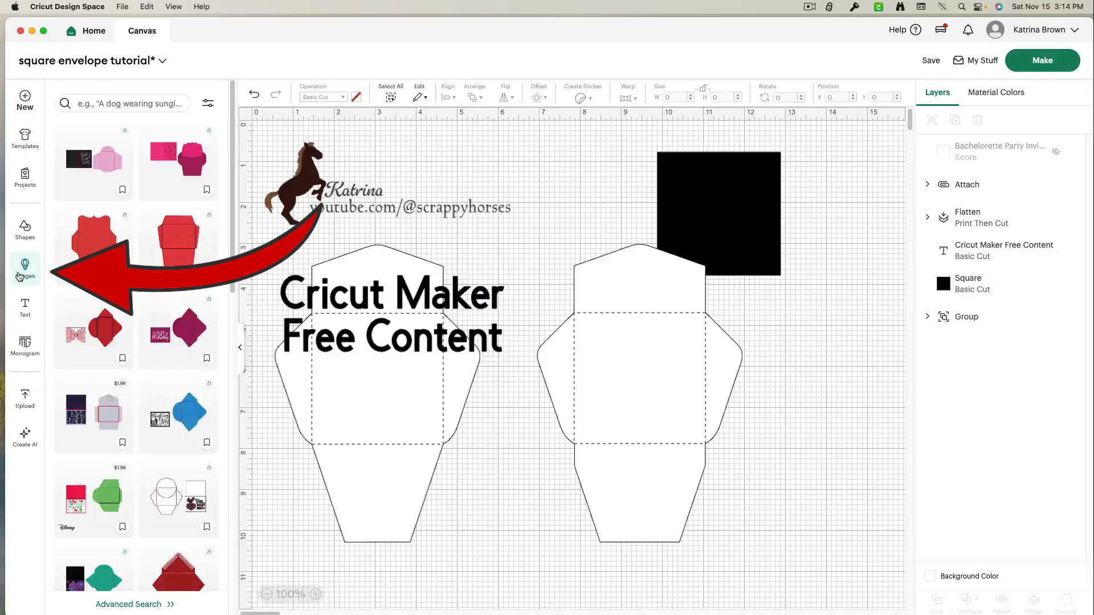
{"action": "left_click", "coordinate": [130, 604]}
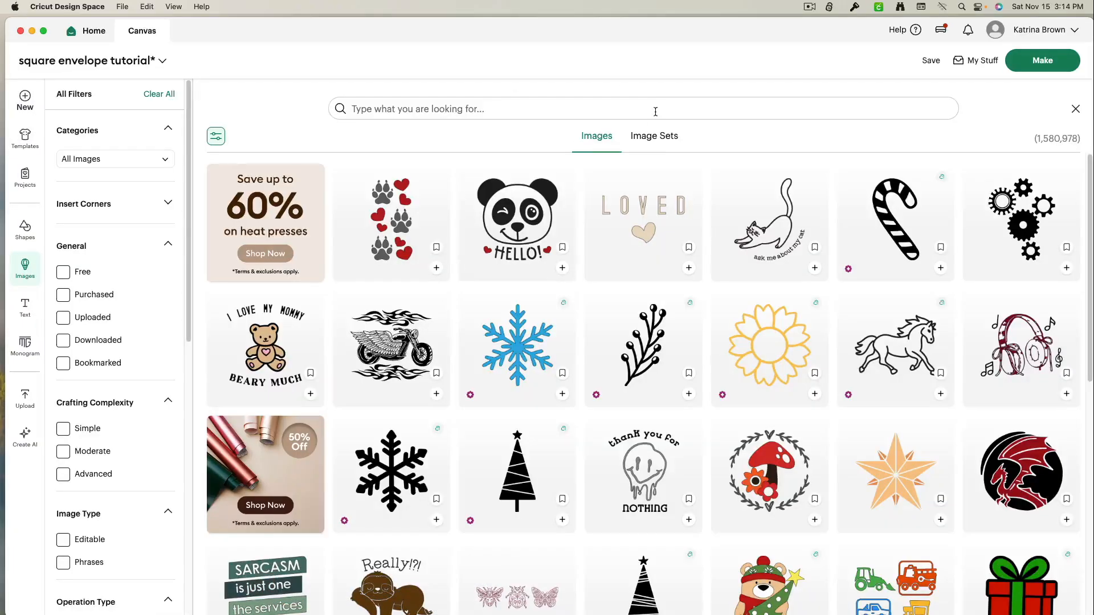
{"action": "left_click", "coordinate": [662, 139]}
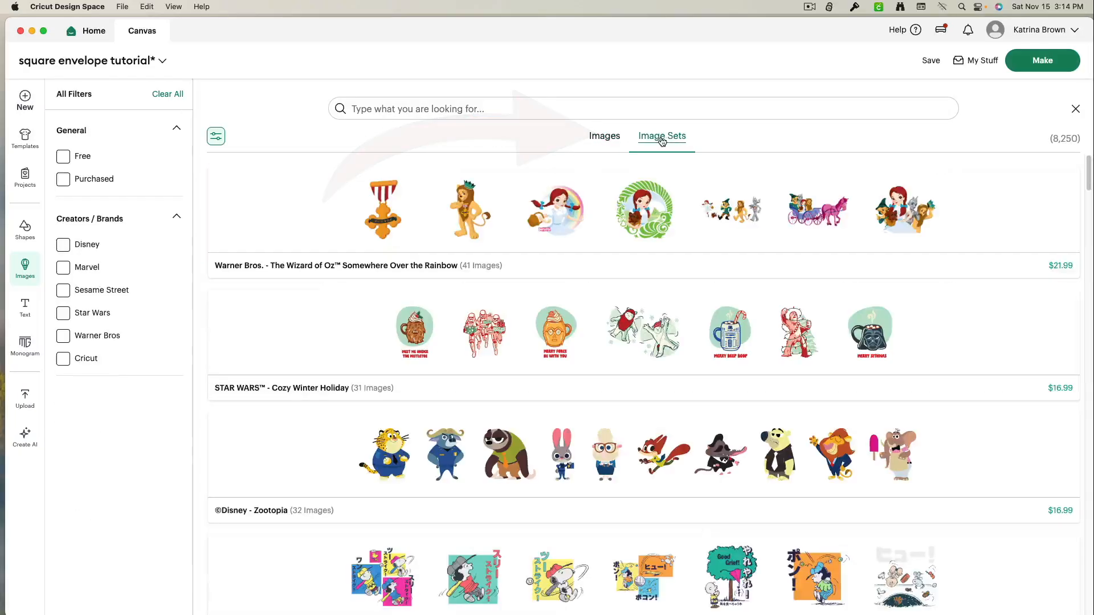
{"action": "left_click", "coordinate": [477, 109]}
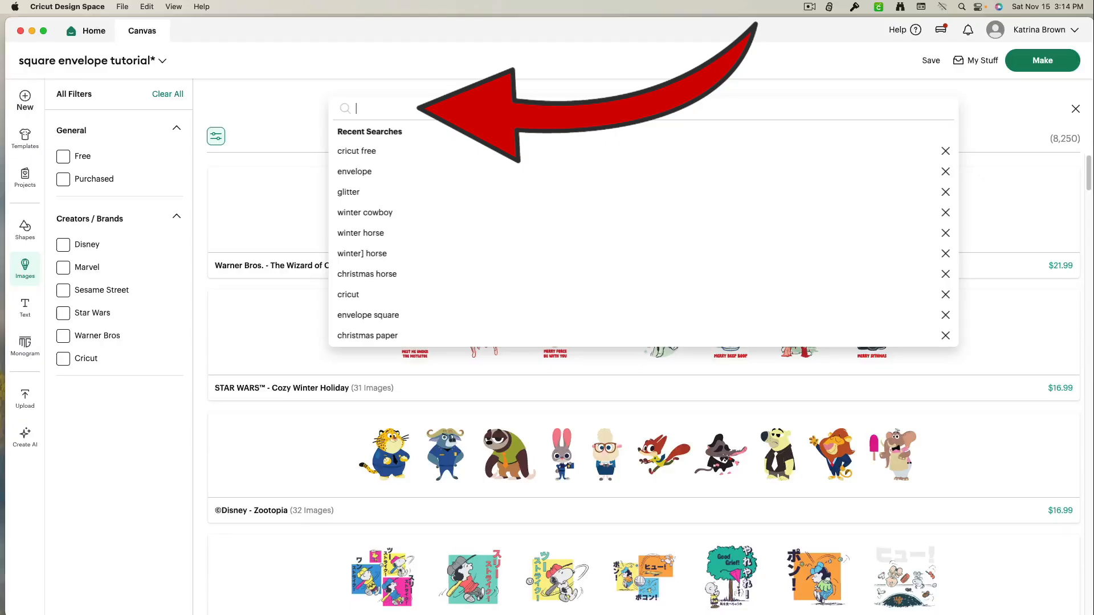
{"action": "type", "text": "free"}
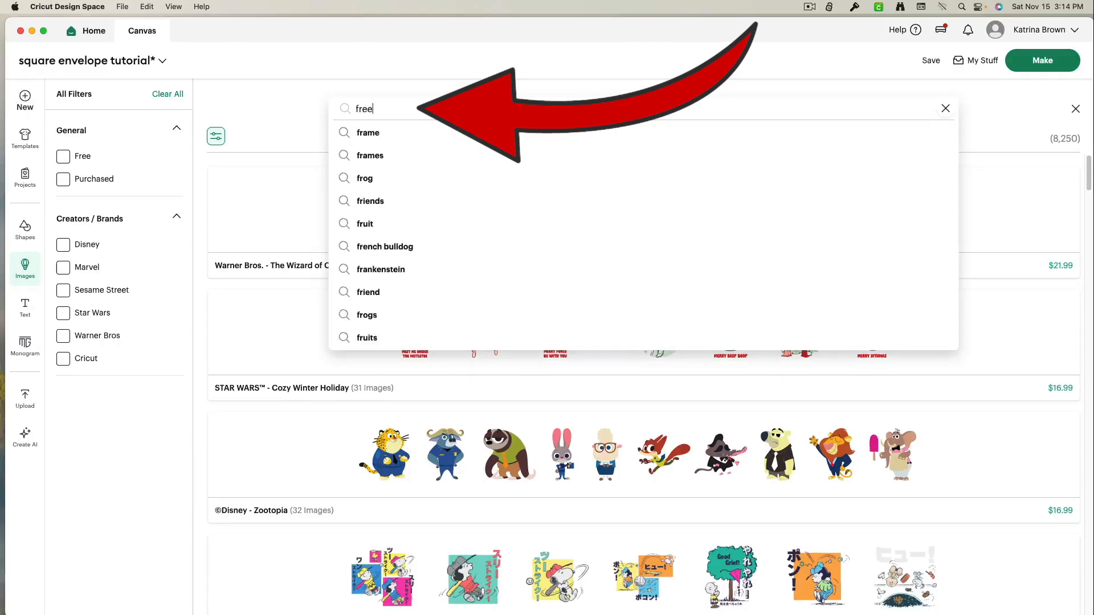
{"action": "type", "text": " cricut"}
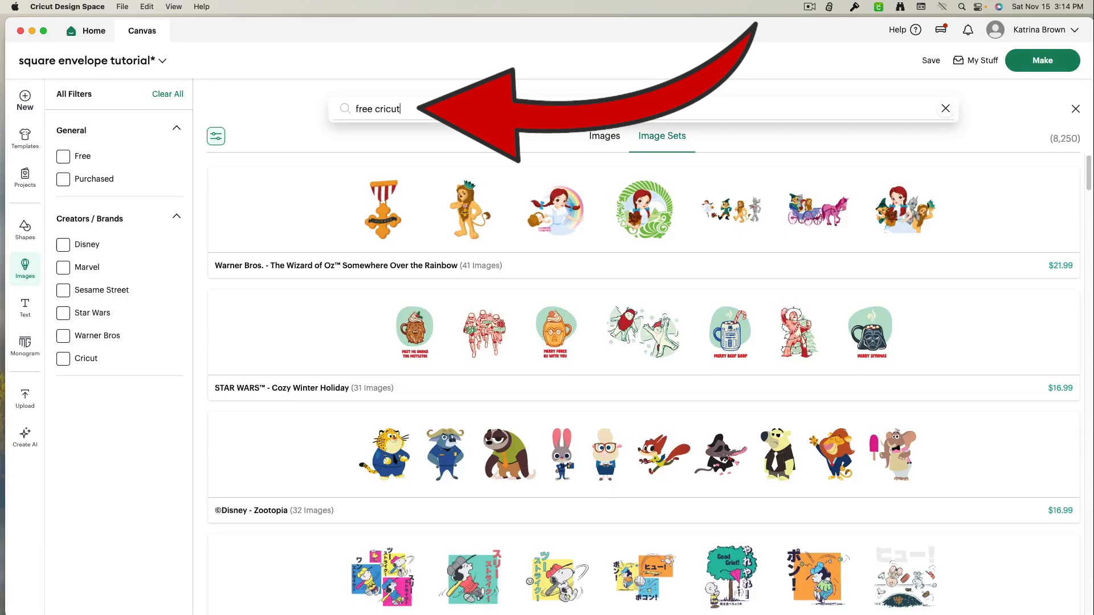
{"action": "key", "text": "Return"}
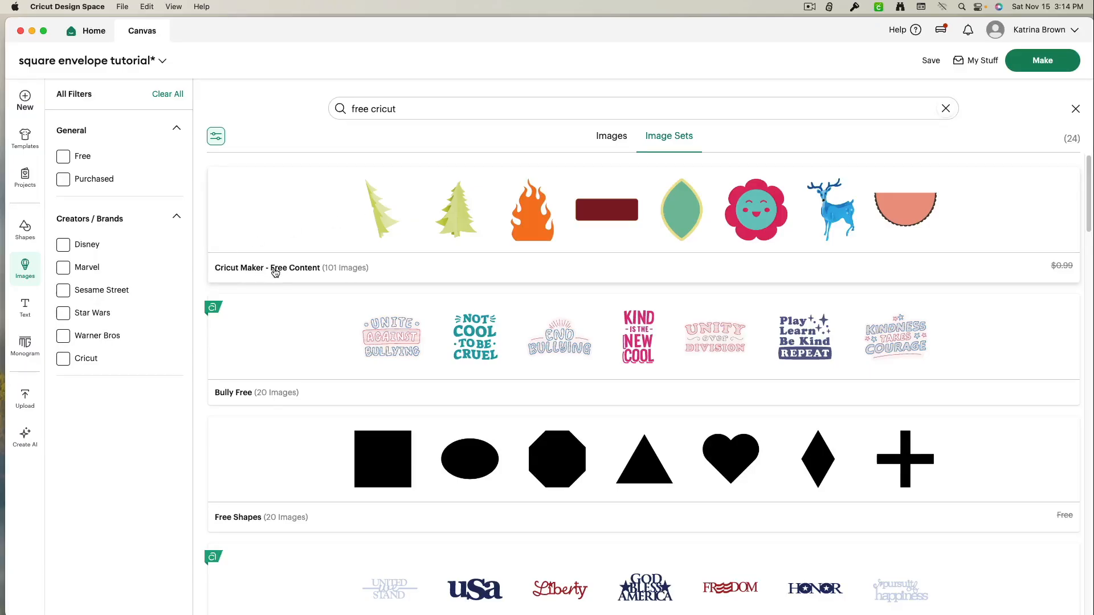
{"action": "left_click", "coordinate": [281, 274]}
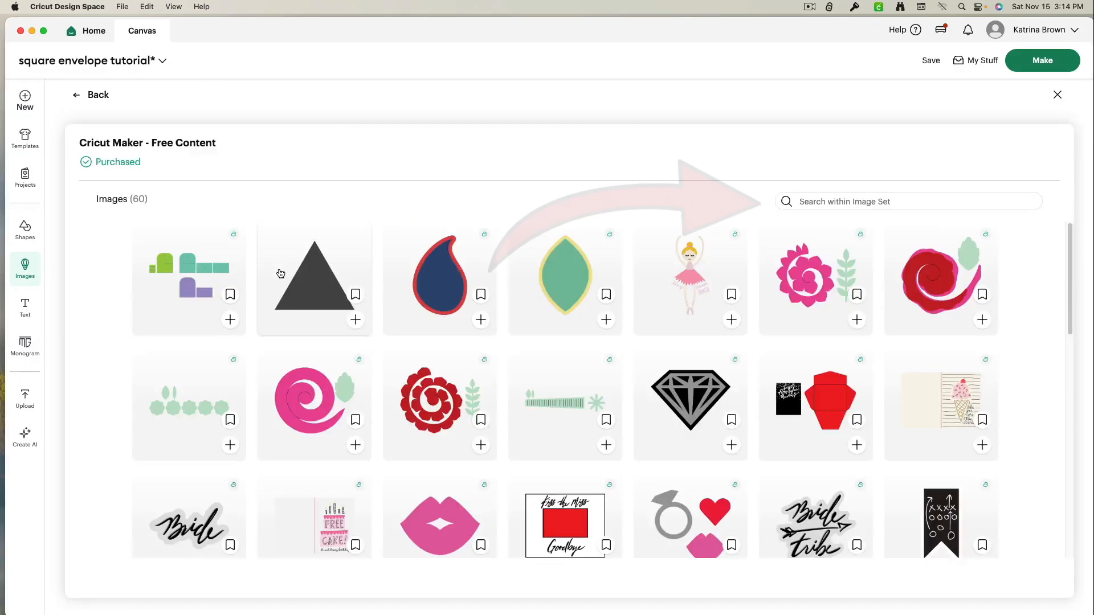
Search the image set for "envelope" and add the Bachelorette Party Invitation image to the canvas
{"action": "left_click", "coordinate": [868, 198]}
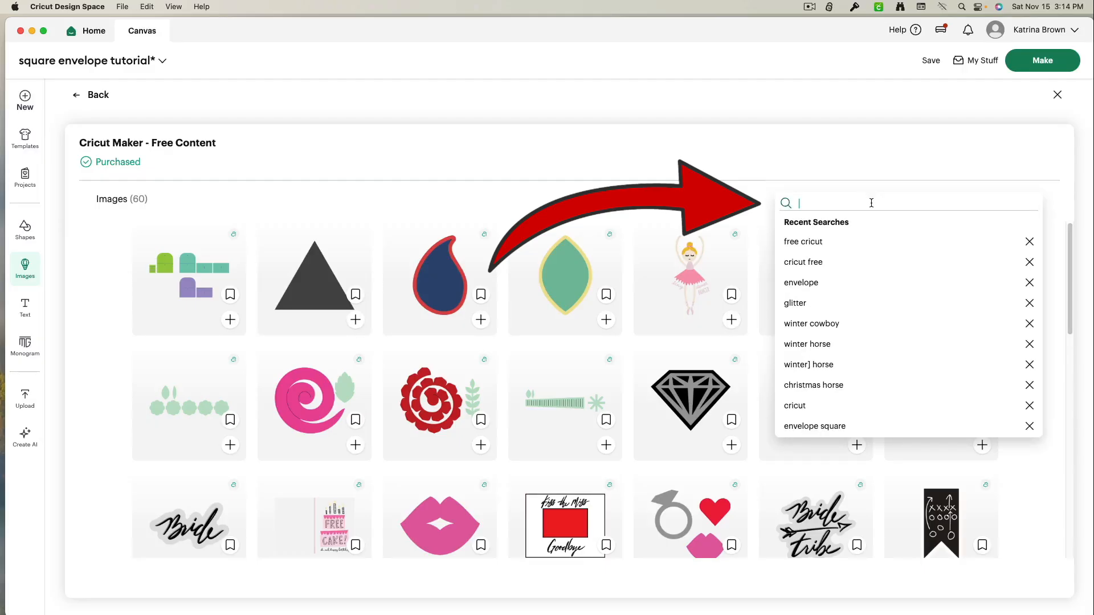
{"action": "left_click", "coordinate": [849, 285]}
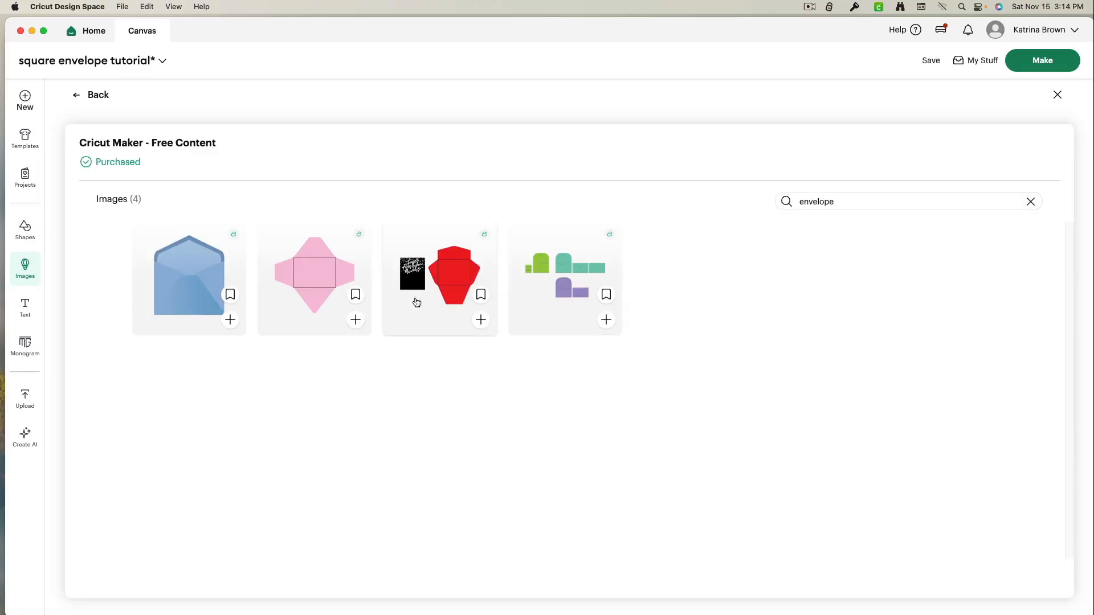
{"action": "left_click", "coordinate": [462, 306]}
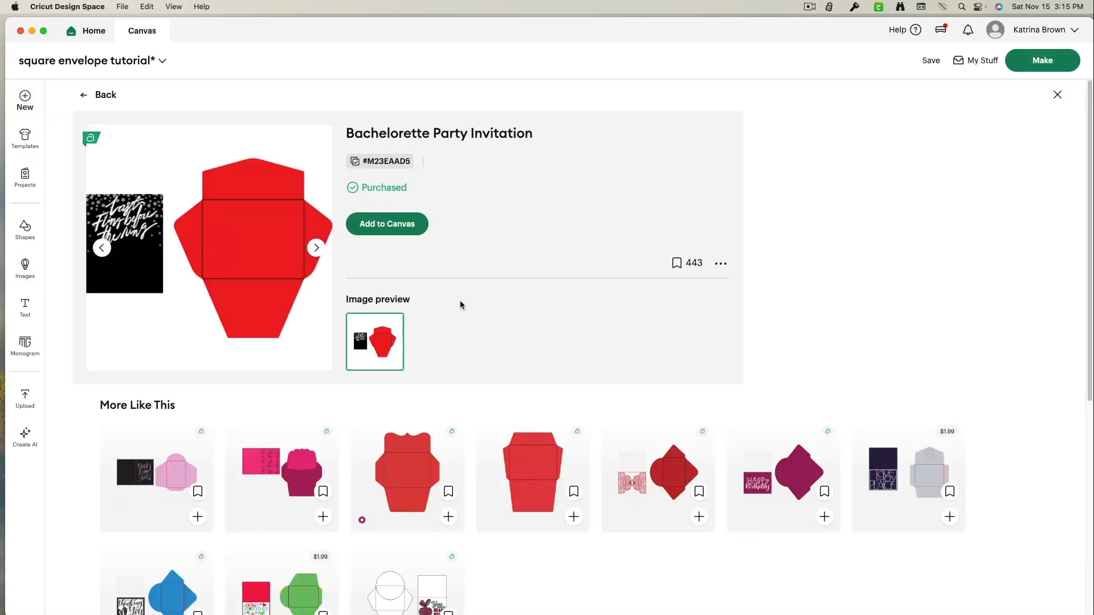
{"action": "left_click", "coordinate": [378, 224]}
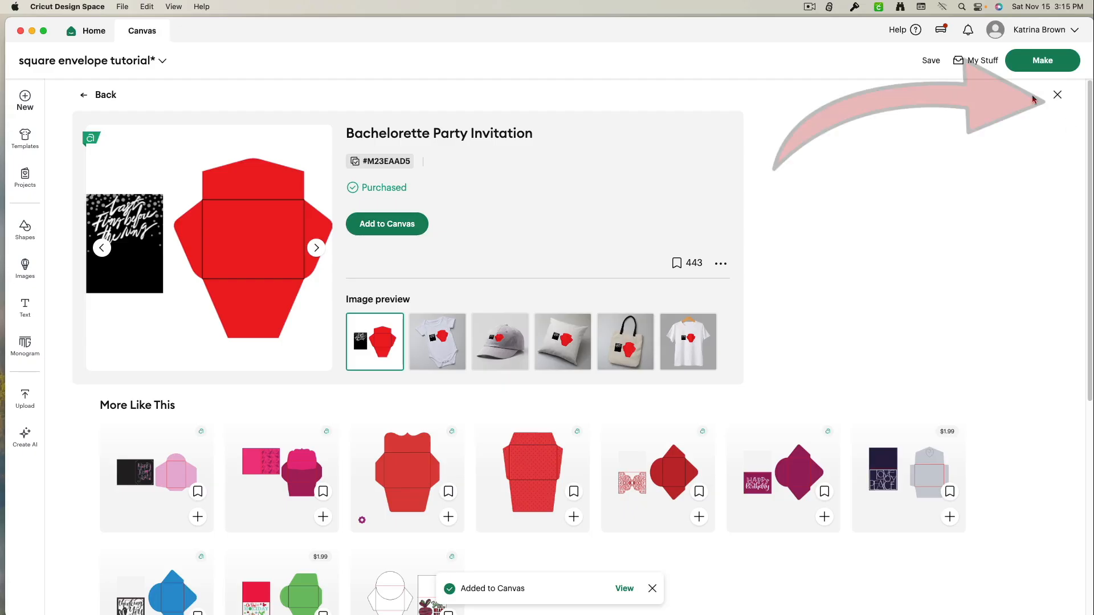
{"action": "left_click", "coordinate": [1057, 94]}
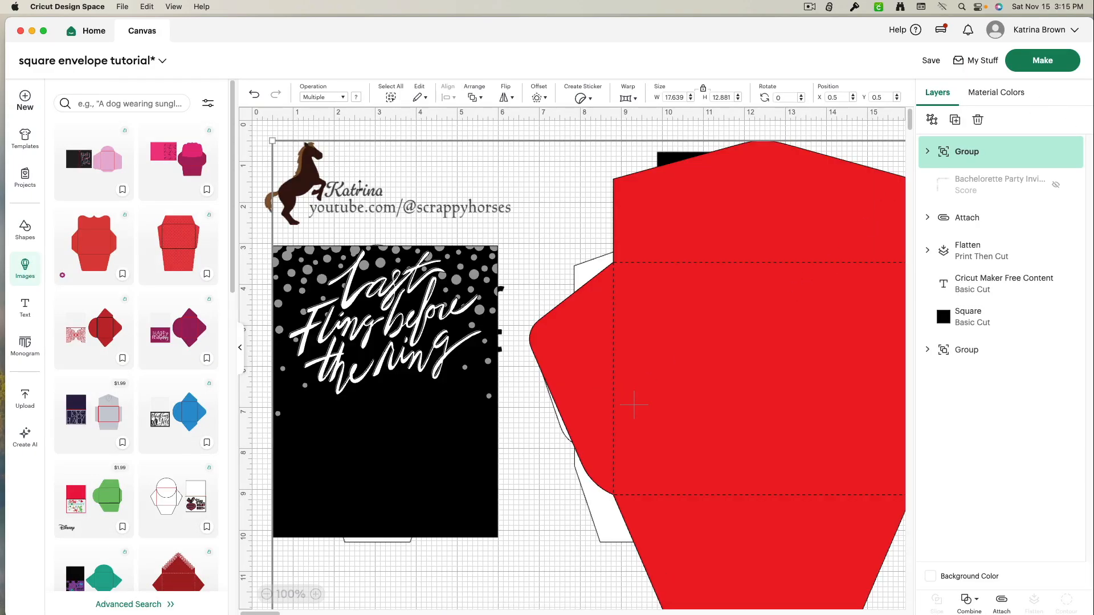
Move the invitation group down to the empty canvas area below the existing designs, at about Y 12 in
{"action": "left_click", "coordinate": [239, 349]}
{"action": "left_click_drag", "start_coordinate": [450, 332], "coordinate": [465, 493]}
{"action": "scroll", "coordinate": [473, 484], "scroll_direction": "down", "scroll_amount": 6}
{"action": "left_click_drag", "start_coordinate": [488, 315], "coordinate": [498, 605]}
{"action": "scroll", "coordinate": [508, 525], "scroll_direction": "down", "scroll_amount": 2}
{"action": "scroll", "coordinate": [507, 525], "scroll_direction": "down", "scroll_amount": 1}
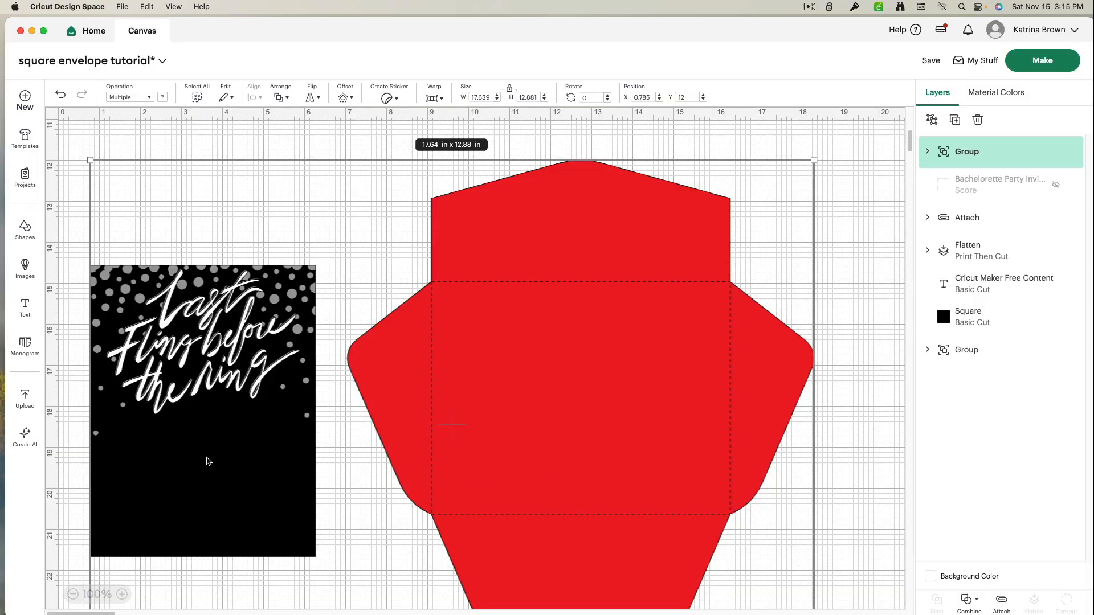
{"action": "left_click", "coordinate": [836, 213]}
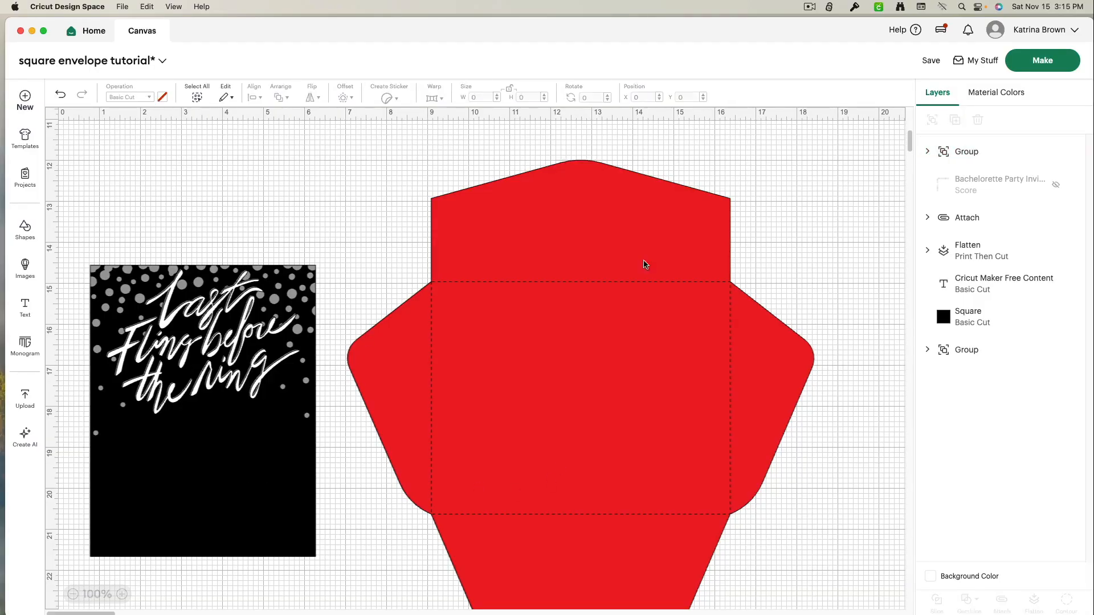
Ungroup the invitation design and delete all four layers of the black card, keeping the red envelope
{"action": "left_click", "coordinate": [220, 250]}
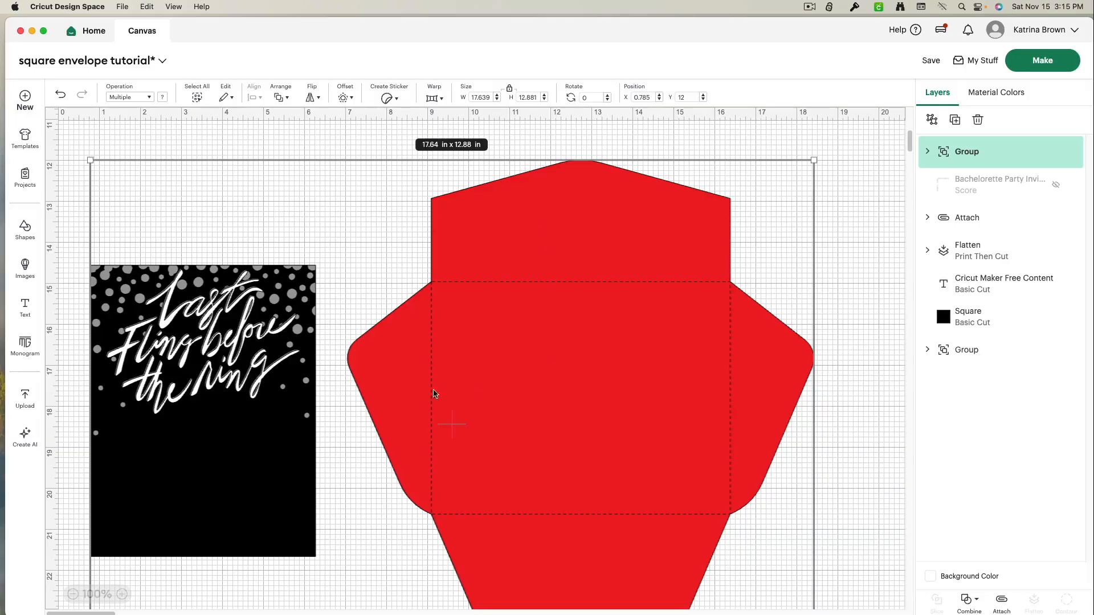
{"action": "left_click", "coordinate": [931, 121]}
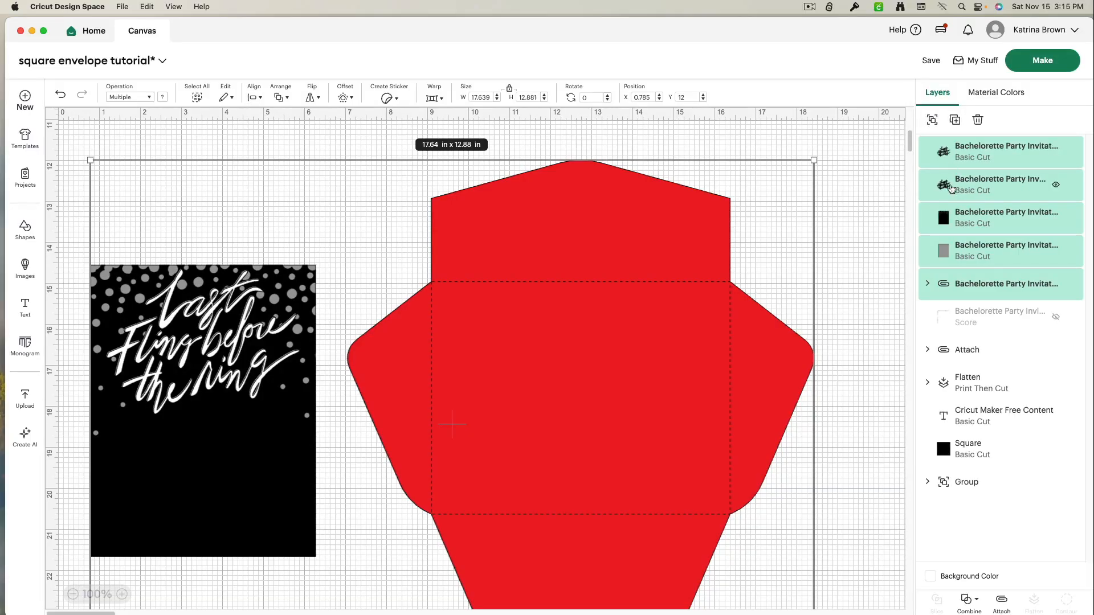
{"action": "left_click", "coordinate": [873, 289]}
{"action": "left_click_drag", "start_coordinate": [98, 195], "coordinate": [280, 562]}
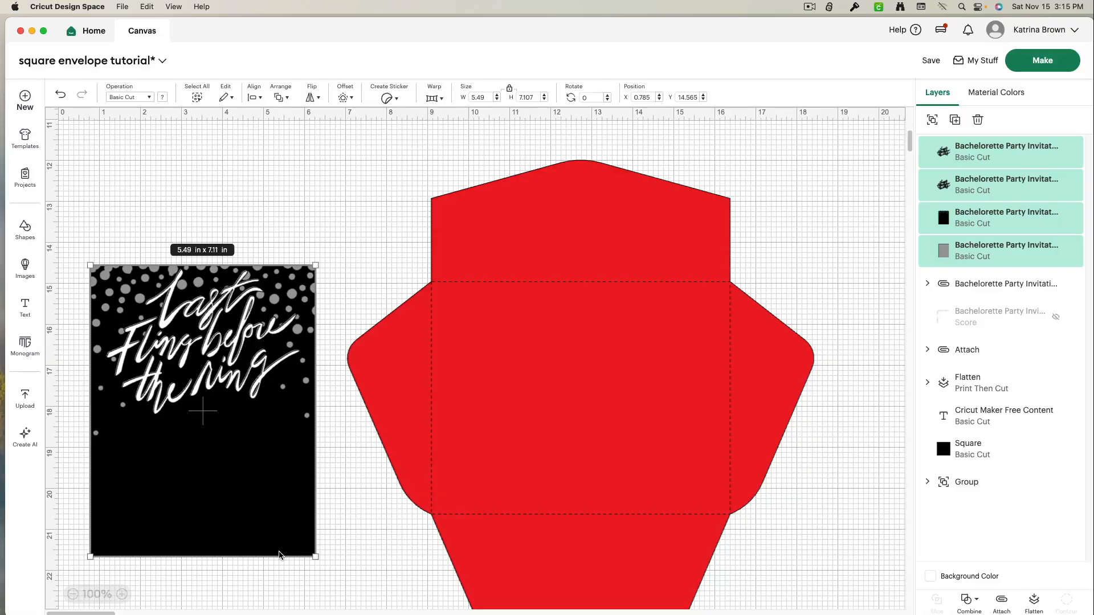
{"action": "key", "text": "Delete"}
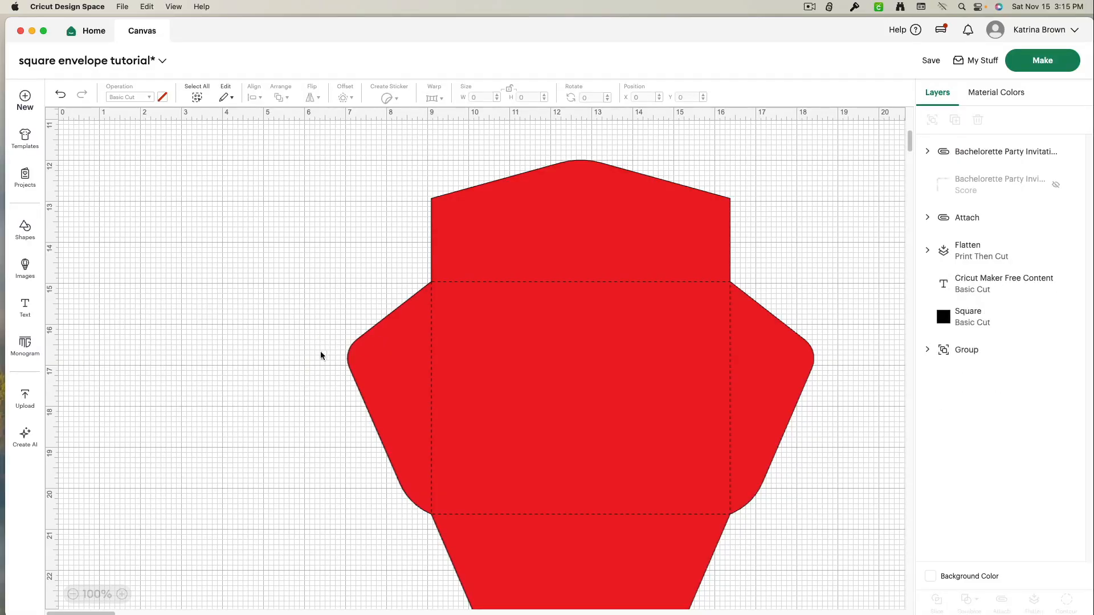
Change the material color of the envelope's Basic Cut layer to white
{"action": "left_click", "coordinate": [462, 259]}
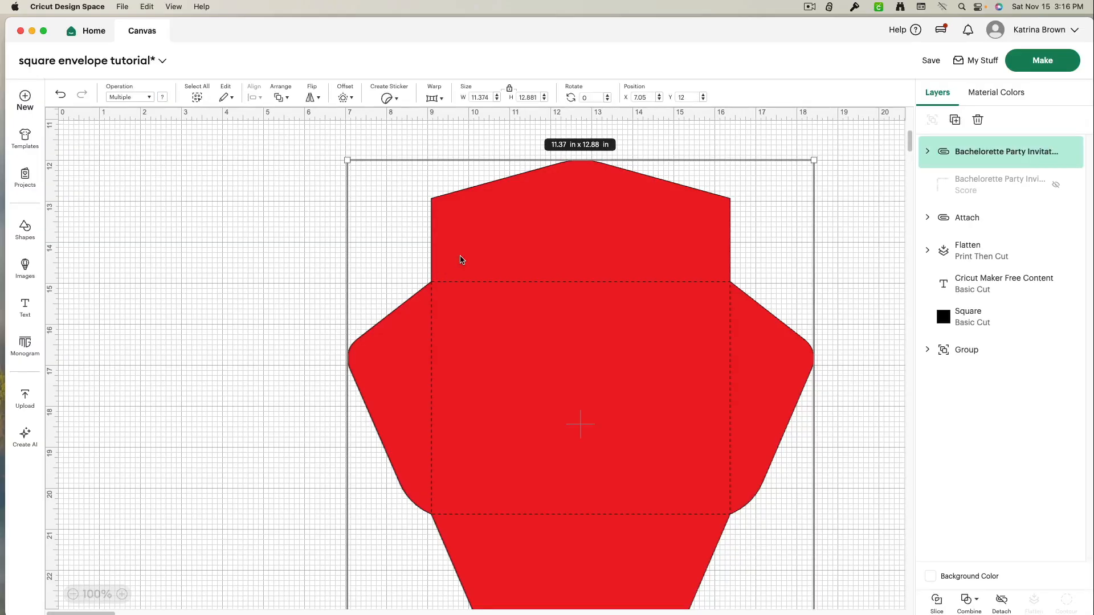
{"action": "left_click", "coordinate": [927, 152]}
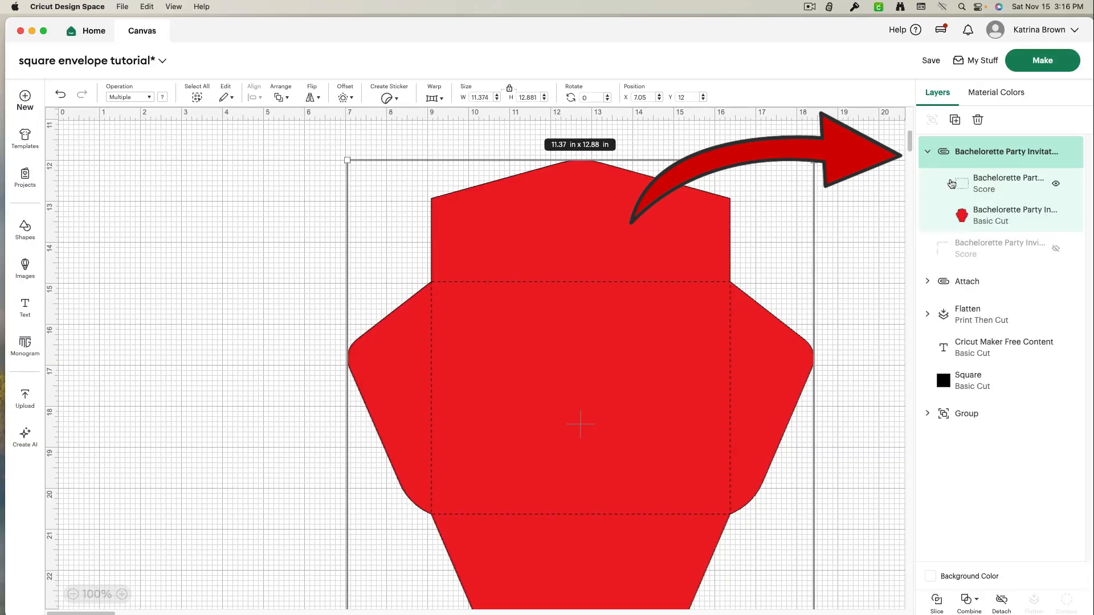
{"action": "left_click", "coordinate": [964, 216]}
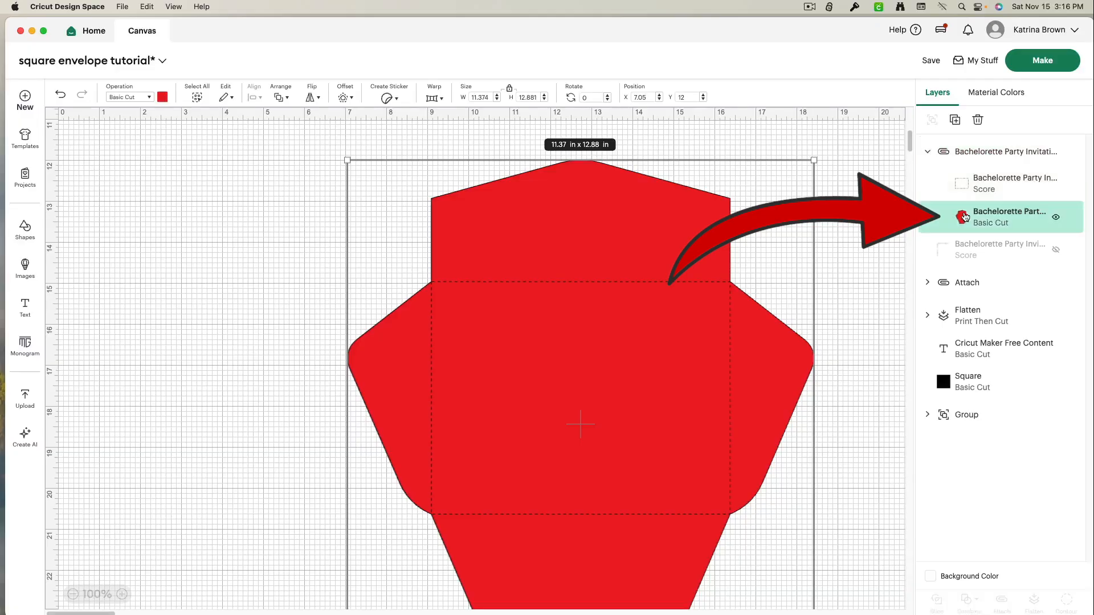
{"action": "left_click", "coordinate": [163, 98]}
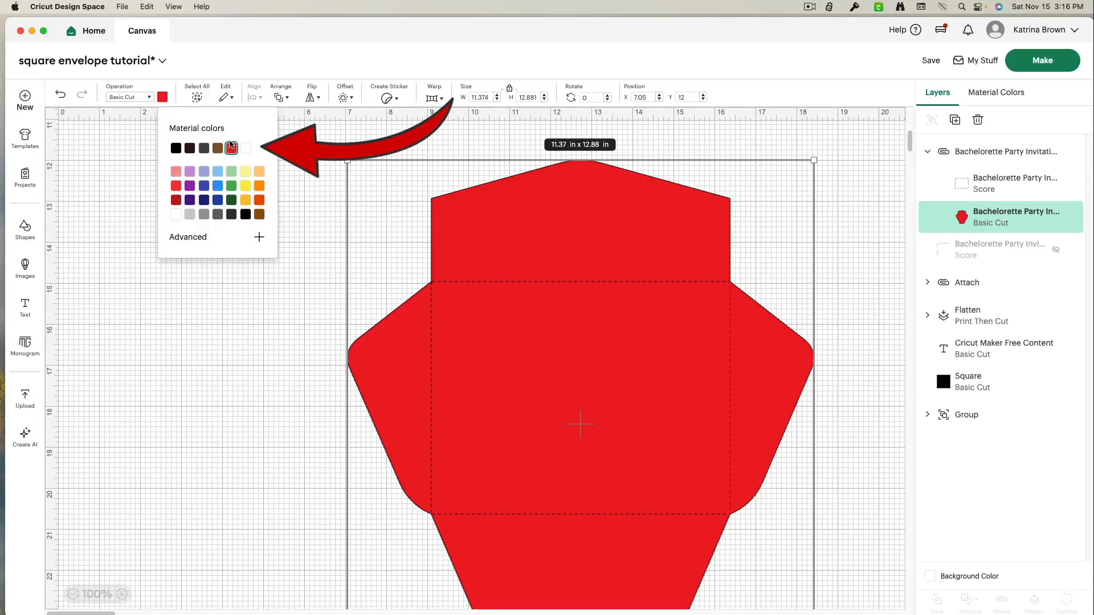
{"action": "left_click", "coordinate": [246, 151]}
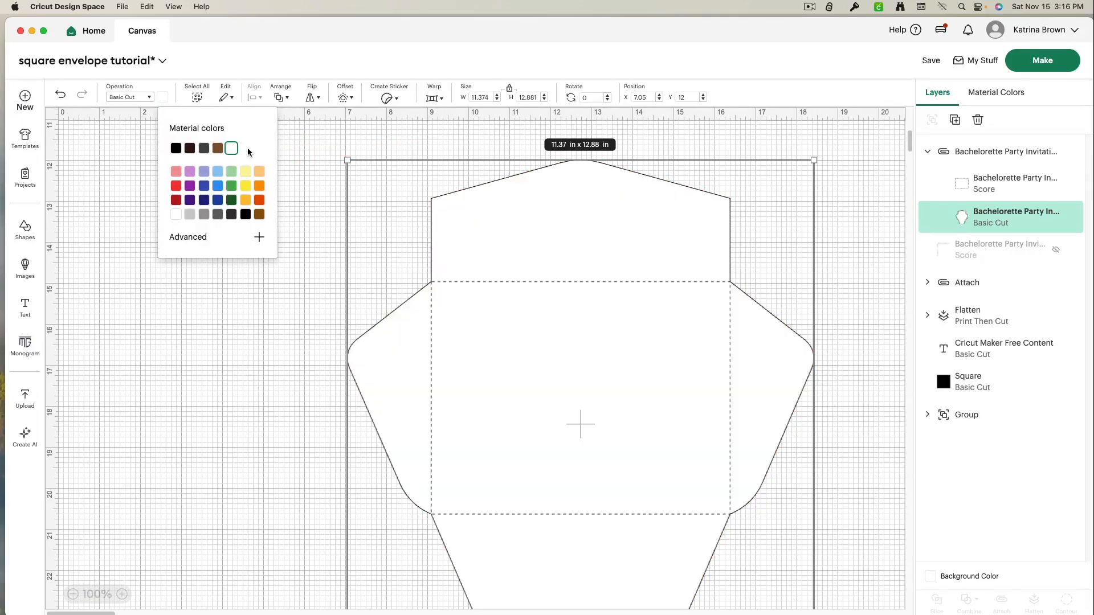
{"action": "left_click", "coordinate": [271, 374]}
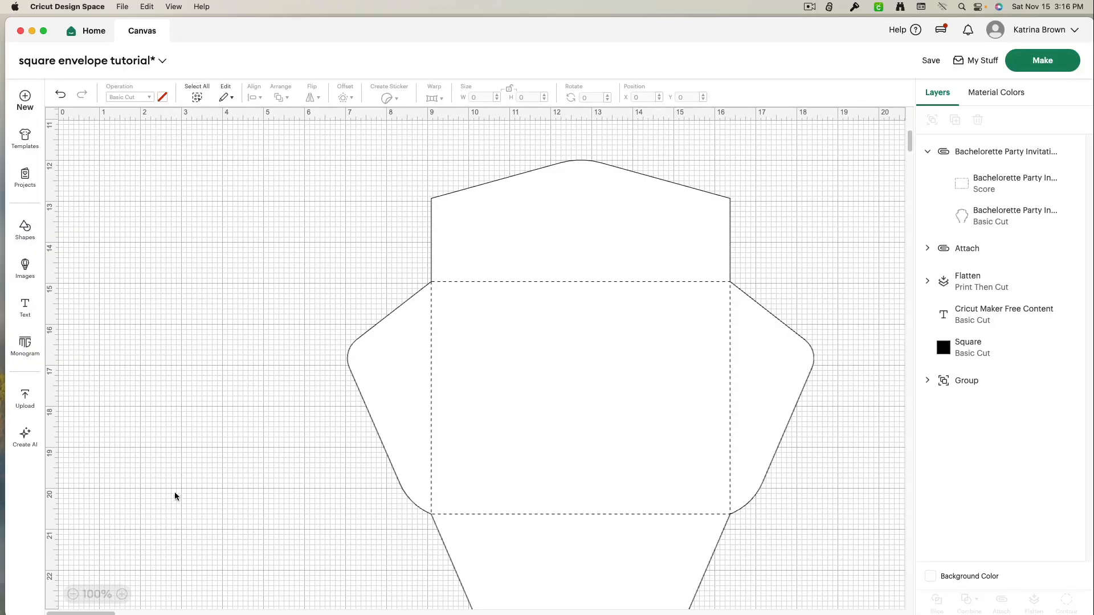
Move the black 3 in square down to the empty space beside the new envelope
{"action": "scroll", "coordinate": [173, 496], "scroll_direction": "up", "scroll_amount": 10}
{"action": "left_click", "coordinate": [492, 192]}
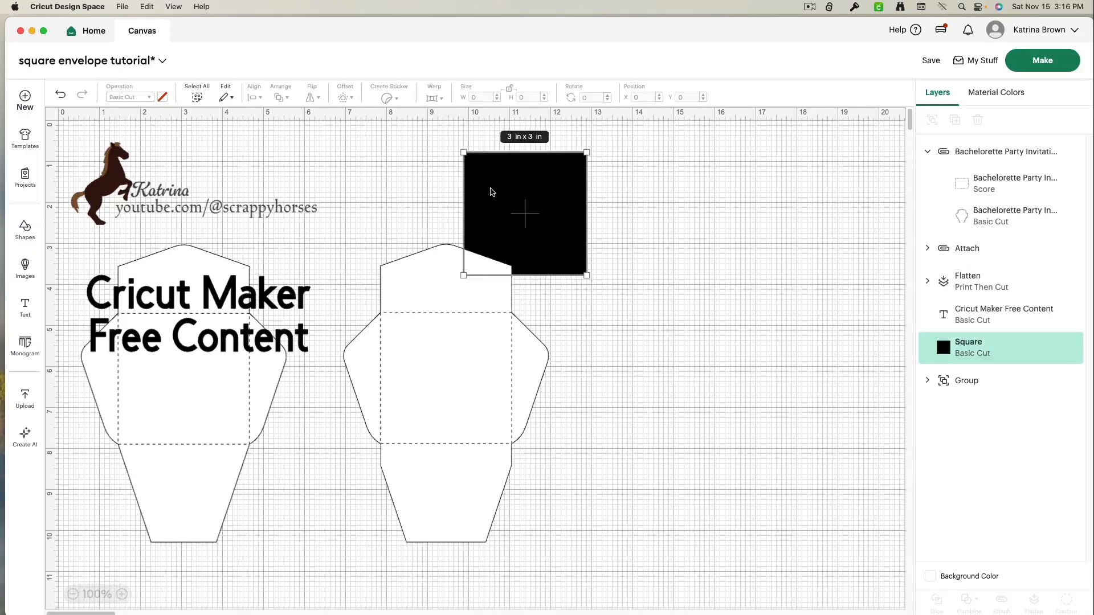
{"action": "left_click_drag", "start_coordinate": [499, 196], "coordinate": [207, 246]}
{"action": "scroll", "coordinate": [547, 472], "scroll_direction": "down", "scroll_amount": 8}
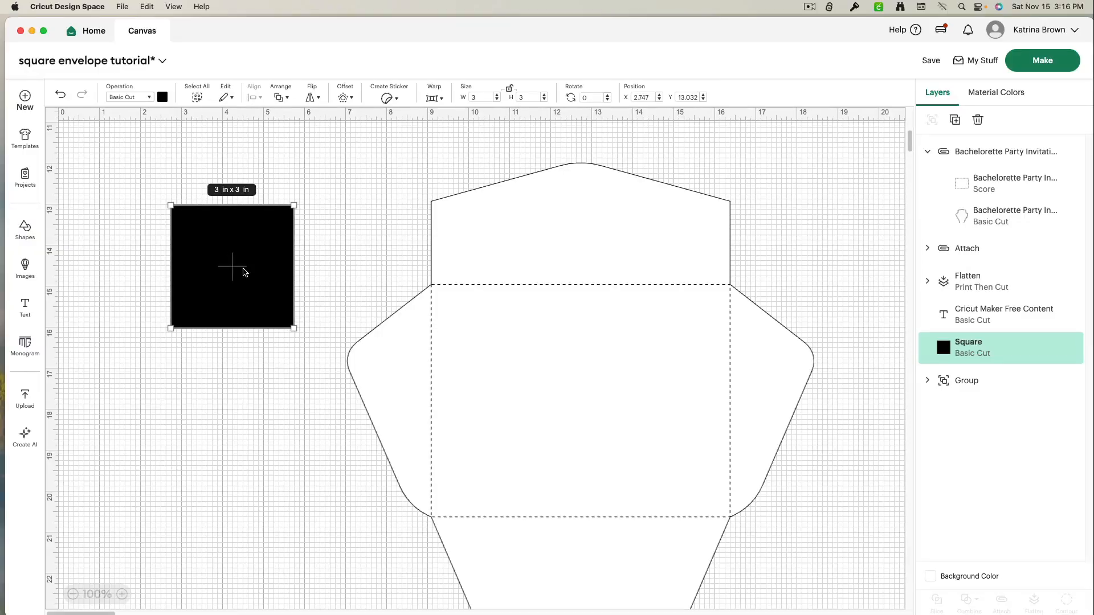
Bring the black square to the front and place it in the lower-left corner of the envelope's center panel
{"action": "right_click", "coordinate": [243, 271]}
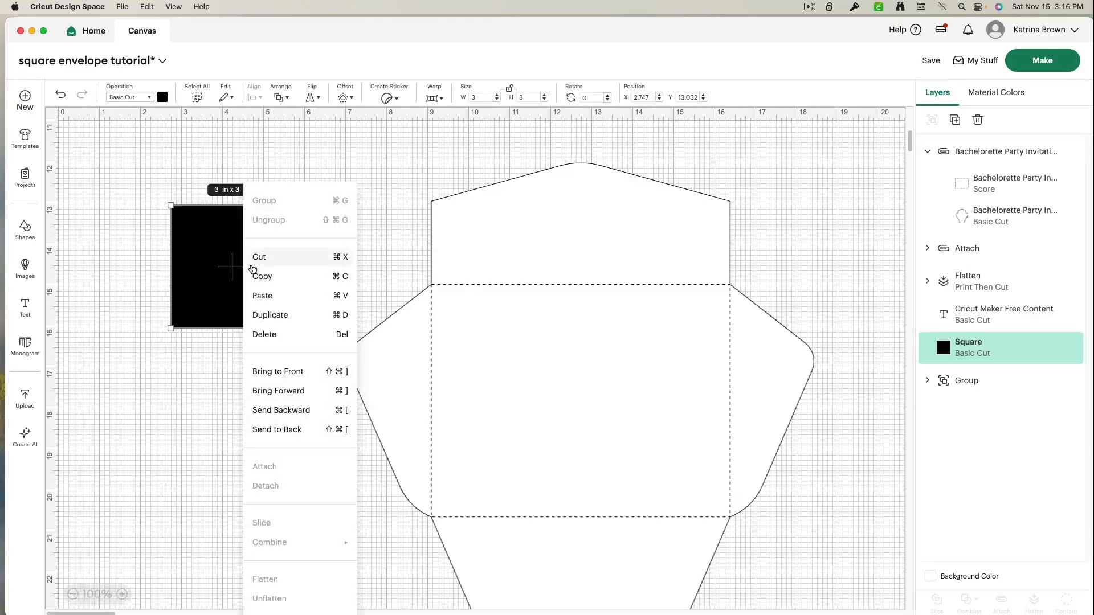
{"action": "left_click", "coordinate": [277, 371]}
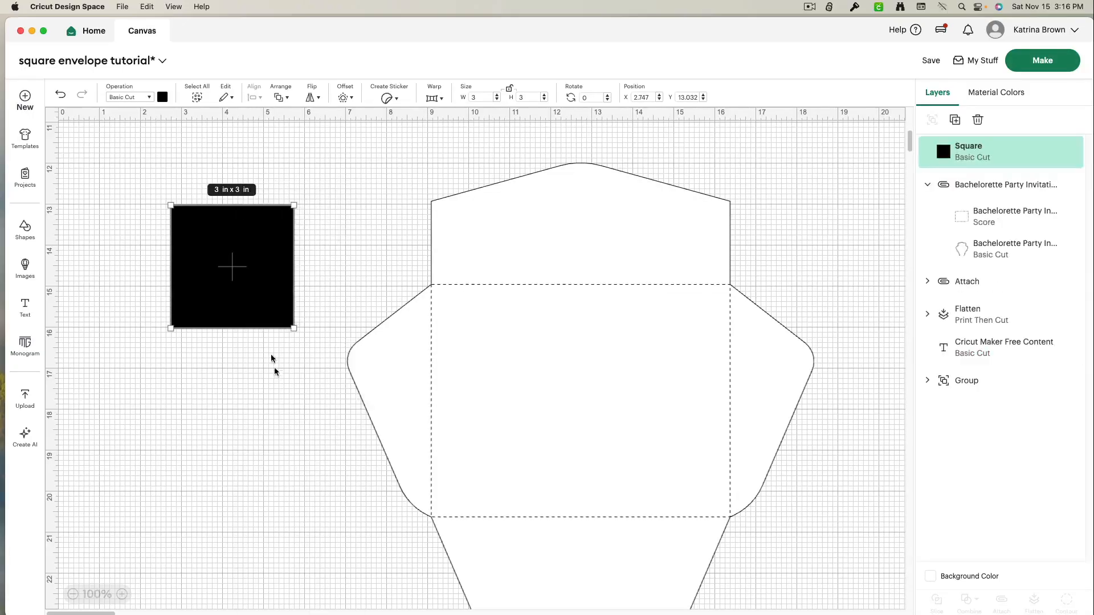
{"action": "left_click_drag", "start_coordinate": [238, 227], "coordinate": [415, 340]}
{"action": "left_click_drag", "start_coordinate": [504, 362], "coordinate": [505, 413]}
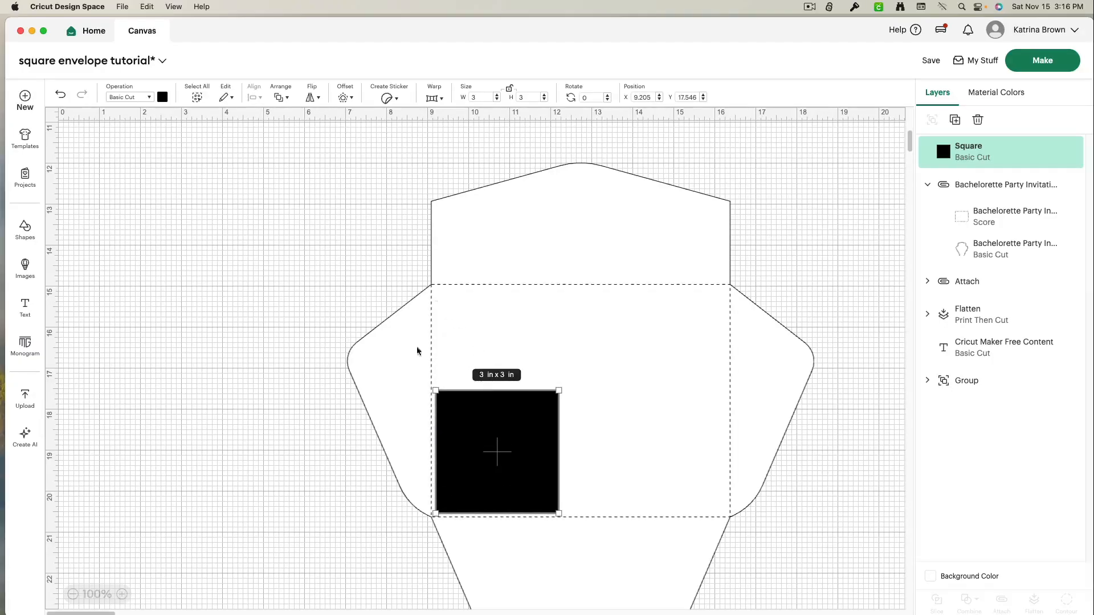
Reduce only the envelope's height to about 7.92 in so its center panel fits closely around the square's height
{"action": "left_click", "coordinate": [696, 394]}
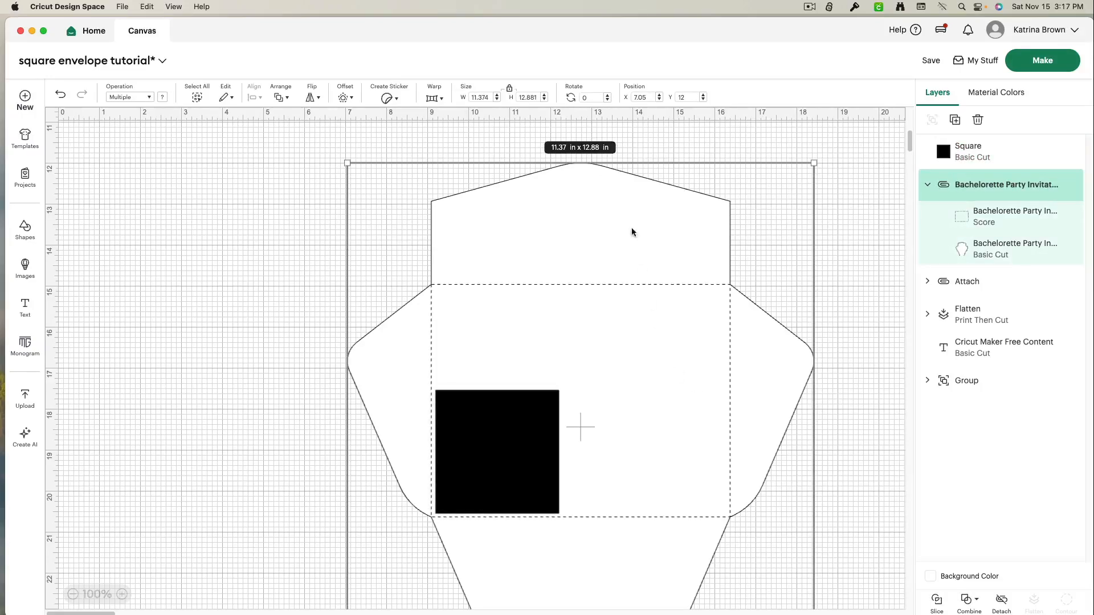
{"action": "left_click_drag", "start_coordinate": [606, 164], "coordinate": [512, 232]}
{"action": "left_click_drag", "start_coordinate": [500, 341], "coordinate": [513, 392]}
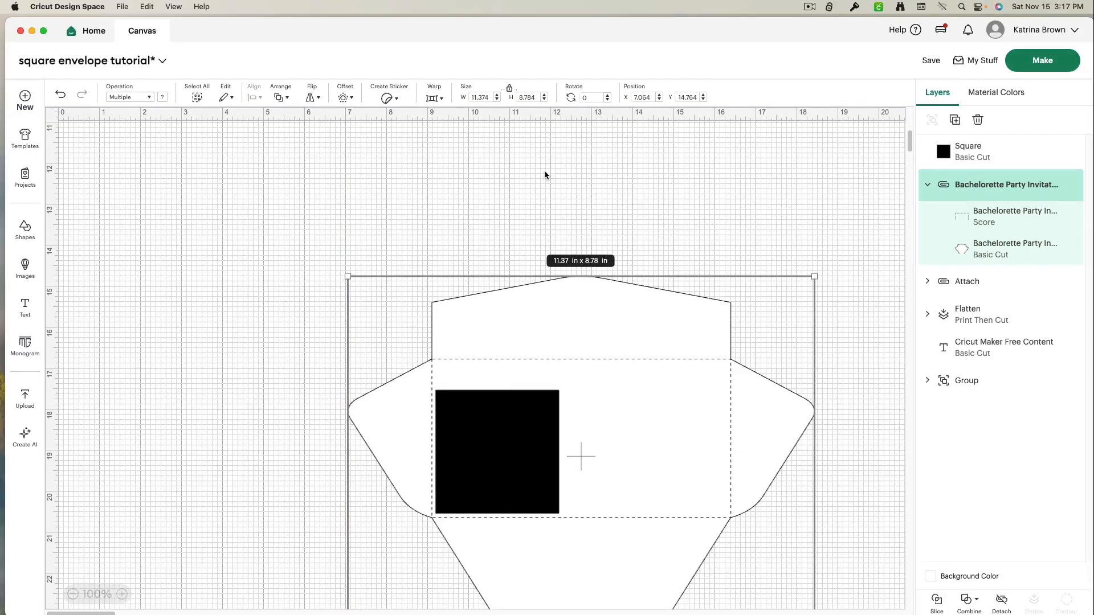
{"action": "left_click_drag", "start_coordinate": [579, 278], "coordinate": [579, 313]}
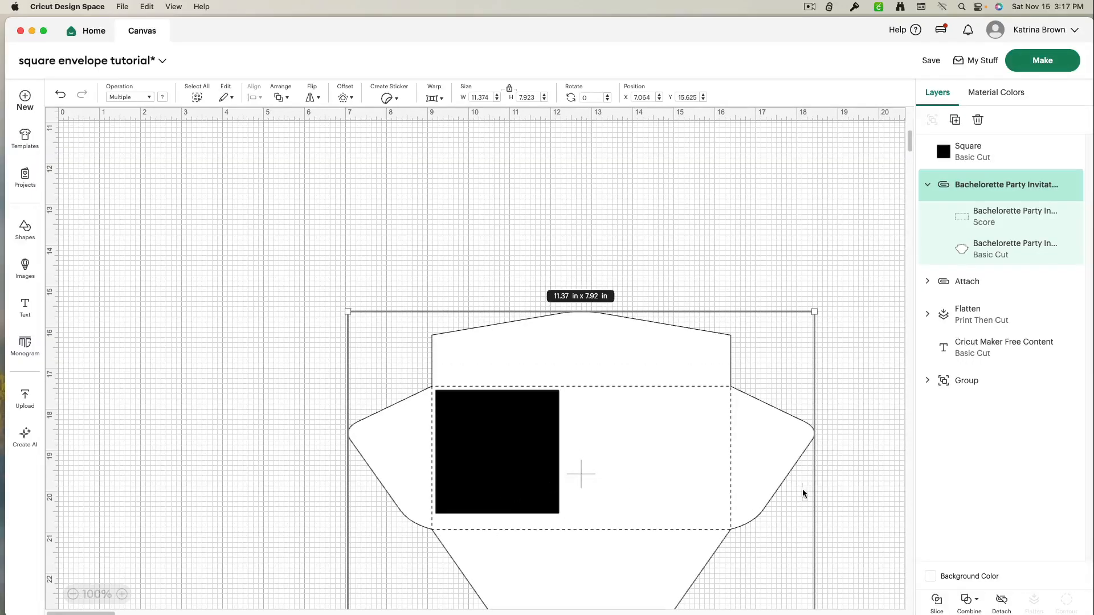
Resize the white envelope to about 5.02 × 7.31 in so its center panel fits closely around the black square
{"action": "left_click_drag", "start_coordinate": [809, 485], "coordinate": [628, 436]}
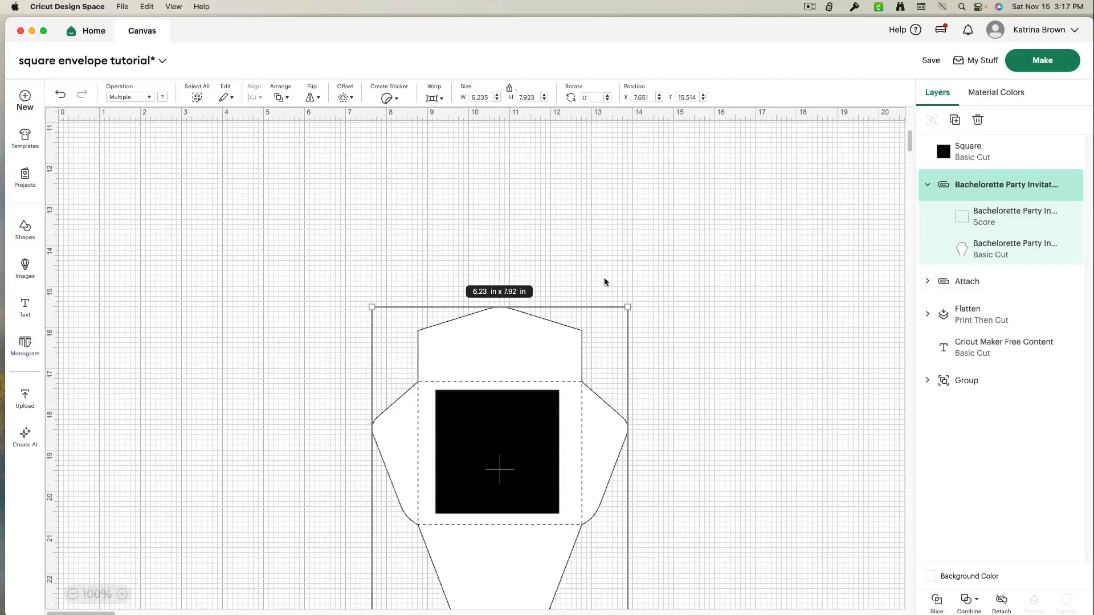
{"action": "left_click_drag", "start_coordinate": [627, 307], "coordinate": [611, 329]}
{"action": "left_click_drag", "start_coordinate": [517, 435], "coordinate": [536, 415]}
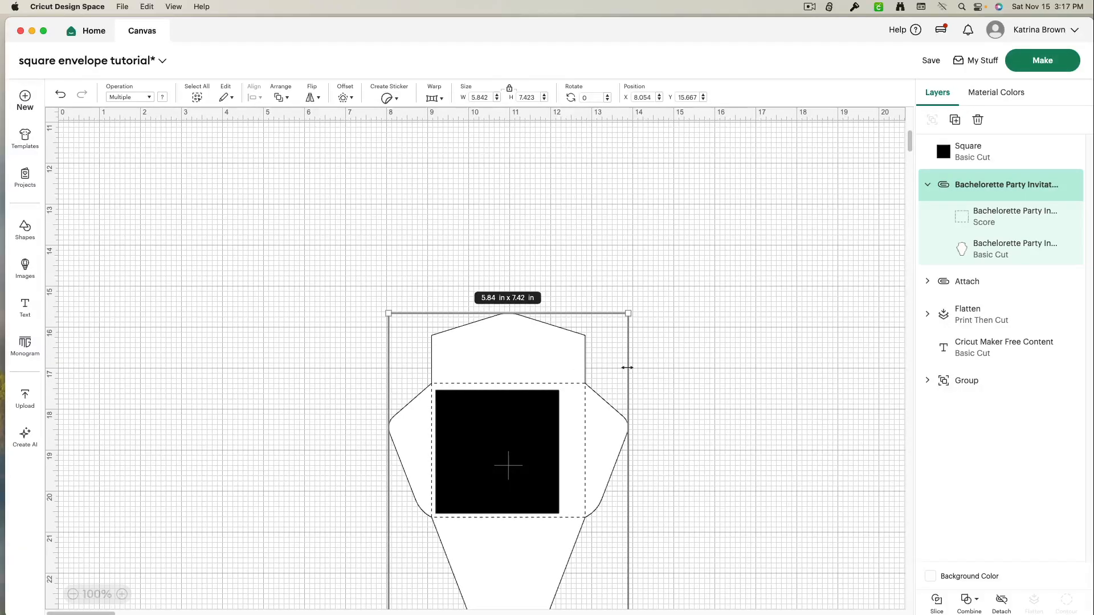
{"action": "left_click_drag", "start_coordinate": [627, 368], "coordinate": [599, 368]}
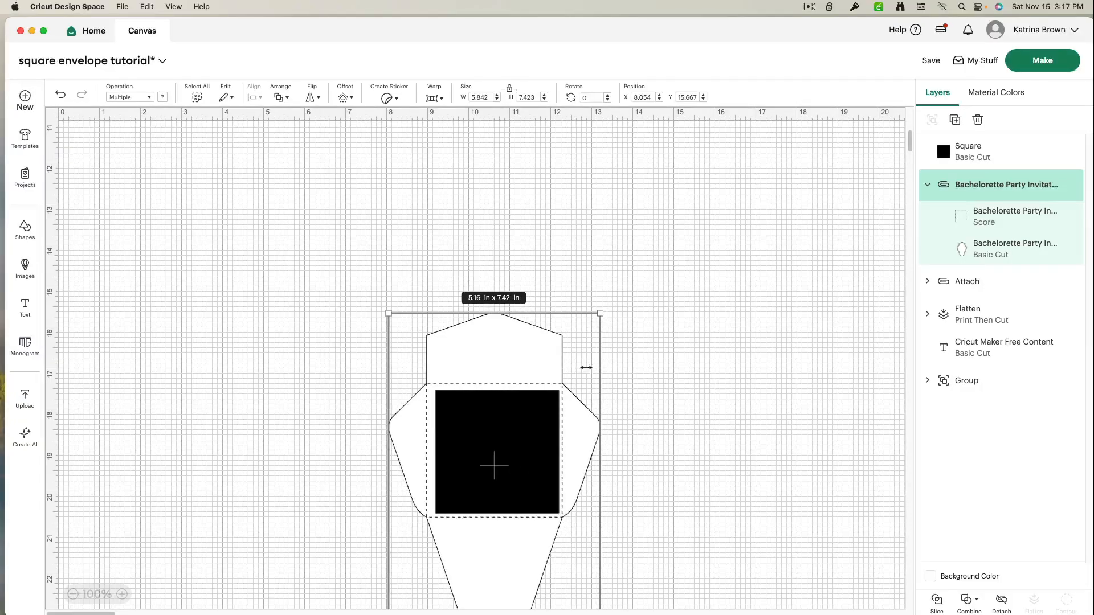
{"action": "left_click_drag", "start_coordinate": [388, 465], "coordinate": [395, 465]}
{"action": "left_click_drag", "start_coordinate": [563, 312], "coordinate": [563, 314]}
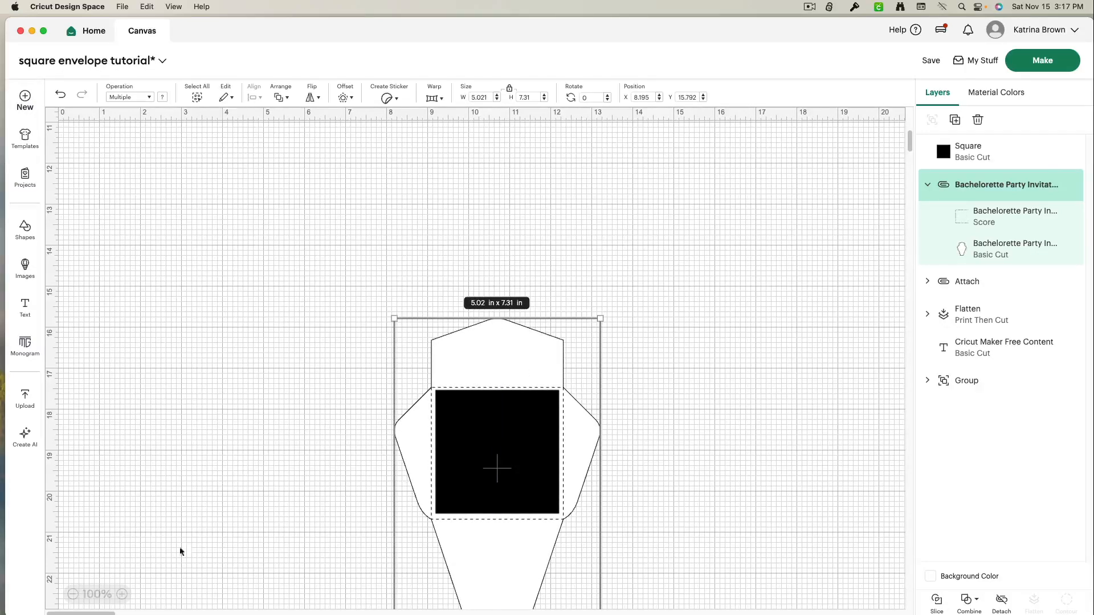
Zoom in on the envelope and shift it slightly to even out the margins between its center panel and the black square
{"action": "left_click", "coordinate": [122, 594]}
{"action": "left_click", "coordinate": [122, 594]}
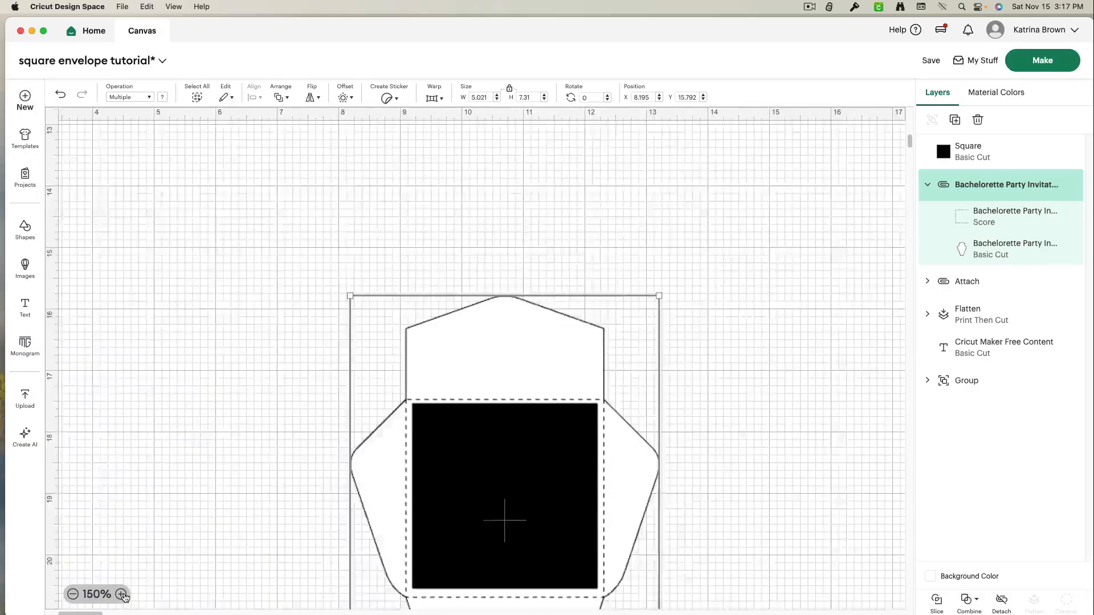
{"action": "left_click", "coordinate": [122, 594]}
{"action": "scroll", "coordinate": [210, 432], "scroll_direction": "down", "scroll_amount": 3}
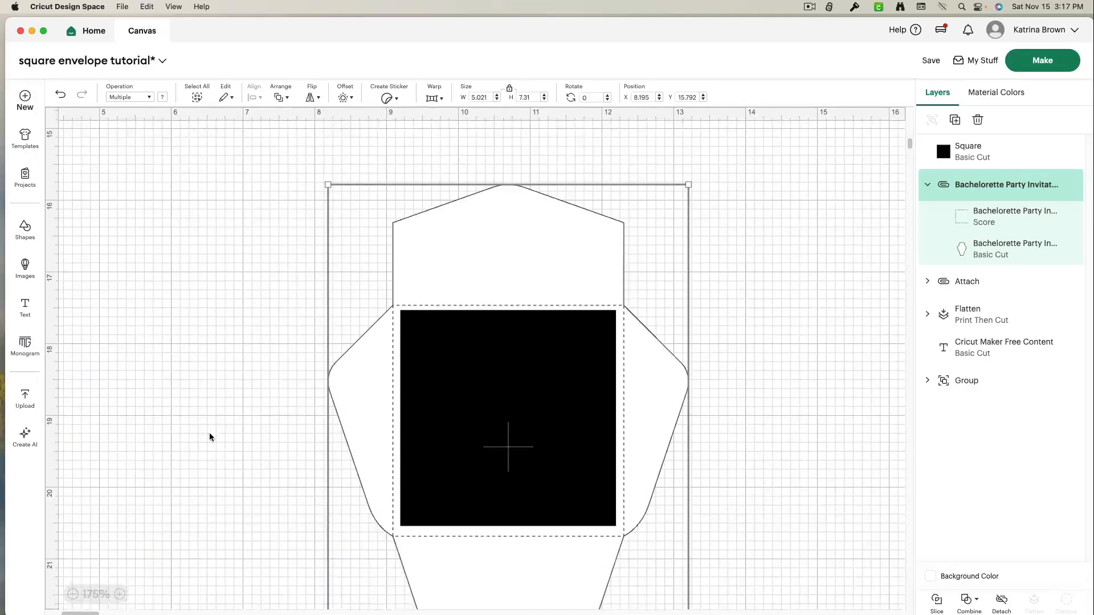
{"action": "scroll", "coordinate": [209, 433], "scroll_direction": "down", "scroll_amount": 1}
{"action": "left_click_drag", "start_coordinate": [492, 444], "coordinate": [493, 443]}
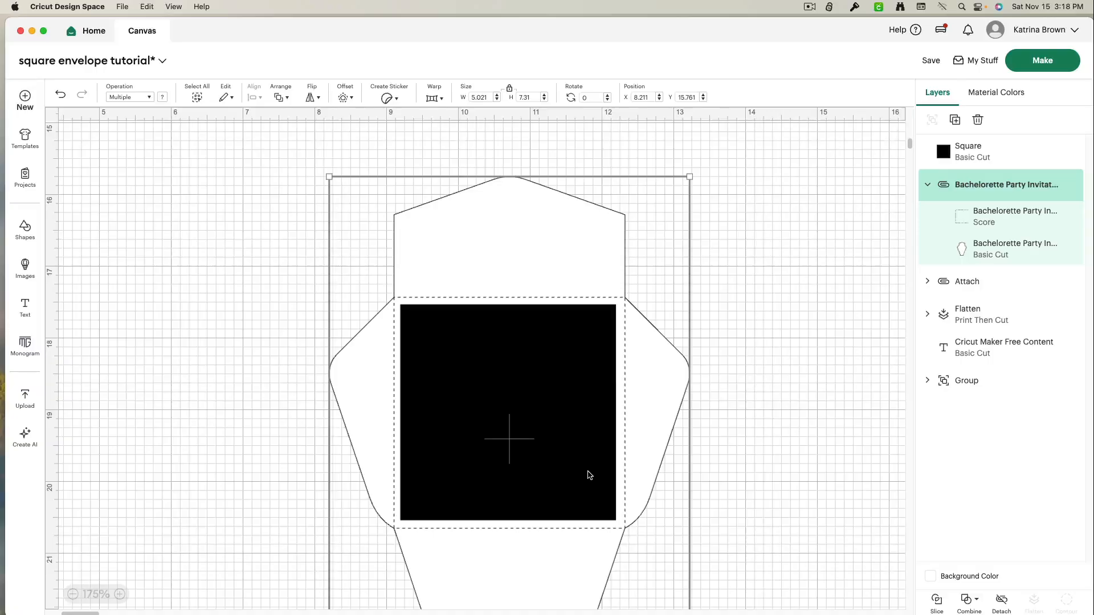
Center-align the black square and the envelope with each other
{"action": "left_click_drag", "start_coordinate": [744, 470], "coordinate": [460, 420]}
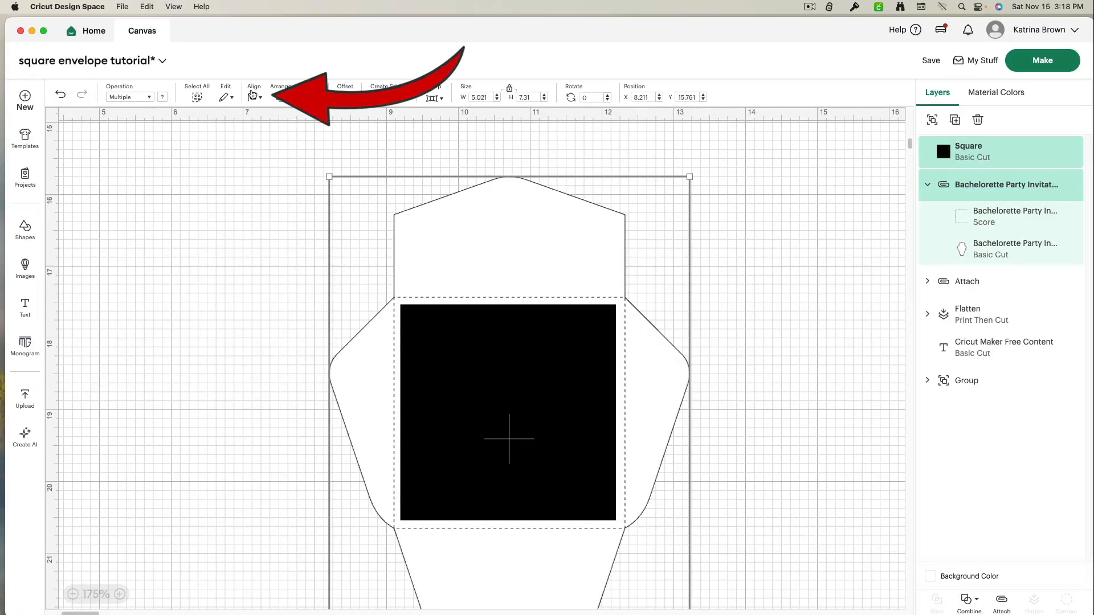
{"action": "left_click", "coordinate": [252, 95]}
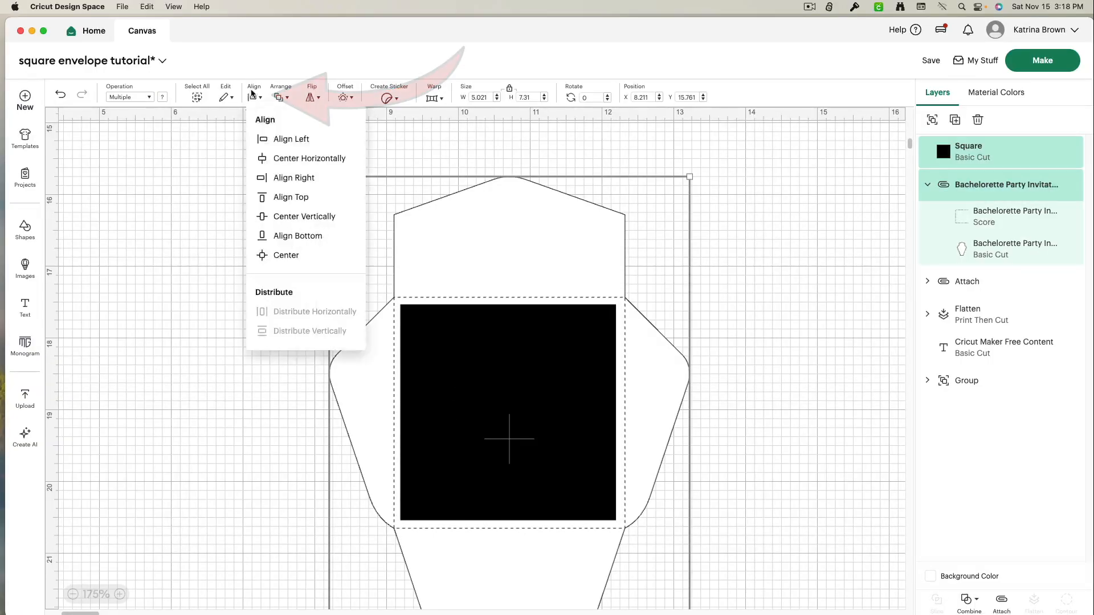
{"action": "left_click", "coordinate": [299, 257]}
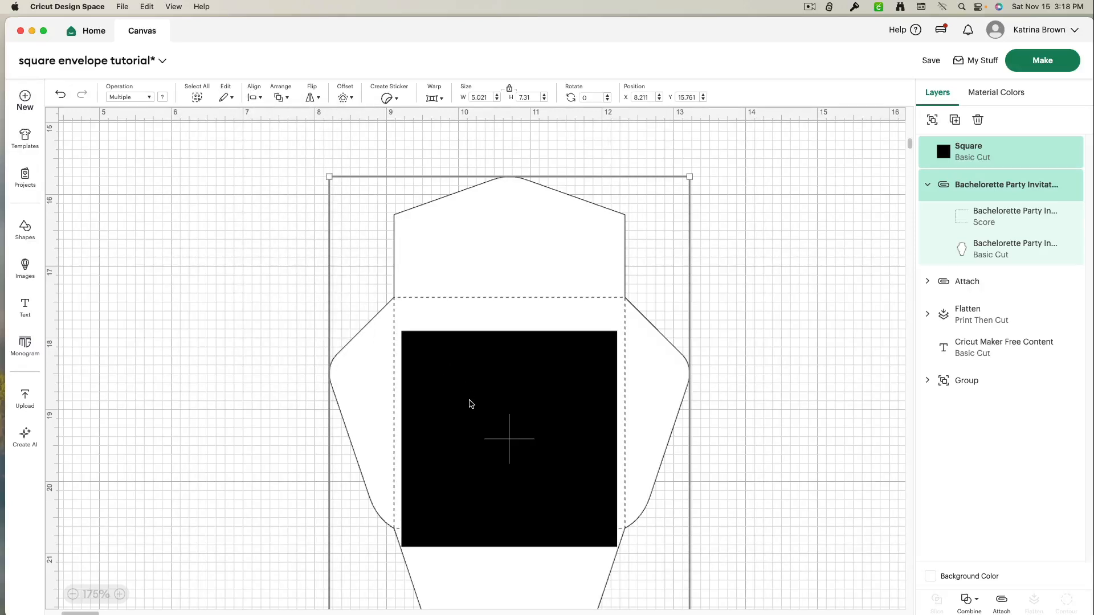
{"action": "left_click", "coordinate": [748, 395]}
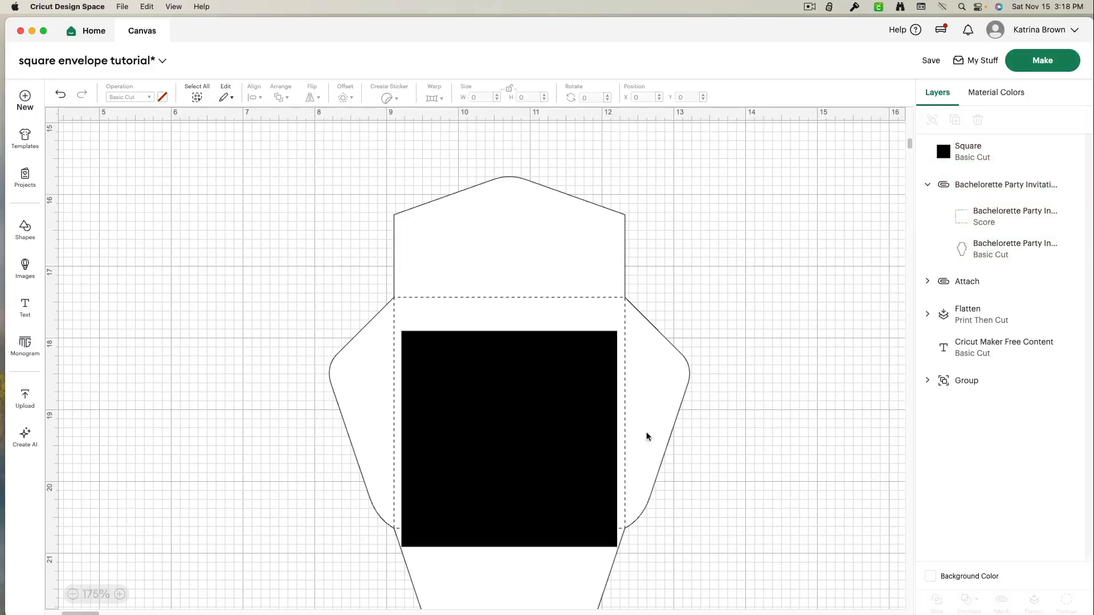
Move only the black square up to Y 17.556 so it sits centered inside the envelope's dashed center panel
{"action": "left_click", "coordinate": [525, 431]}
{"action": "key", "text": "Up"}
{"action": "key", "text": "Up"}
{"action": "key", "text": "Up"}
{"action": "key", "text": "Up"}
{"action": "key", "text": "Up"}
{"action": "key", "text": "Up"}
{"action": "key", "text": "Up"}
{"action": "key", "text": "Up"}
{"action": "key", "text": "Up"}
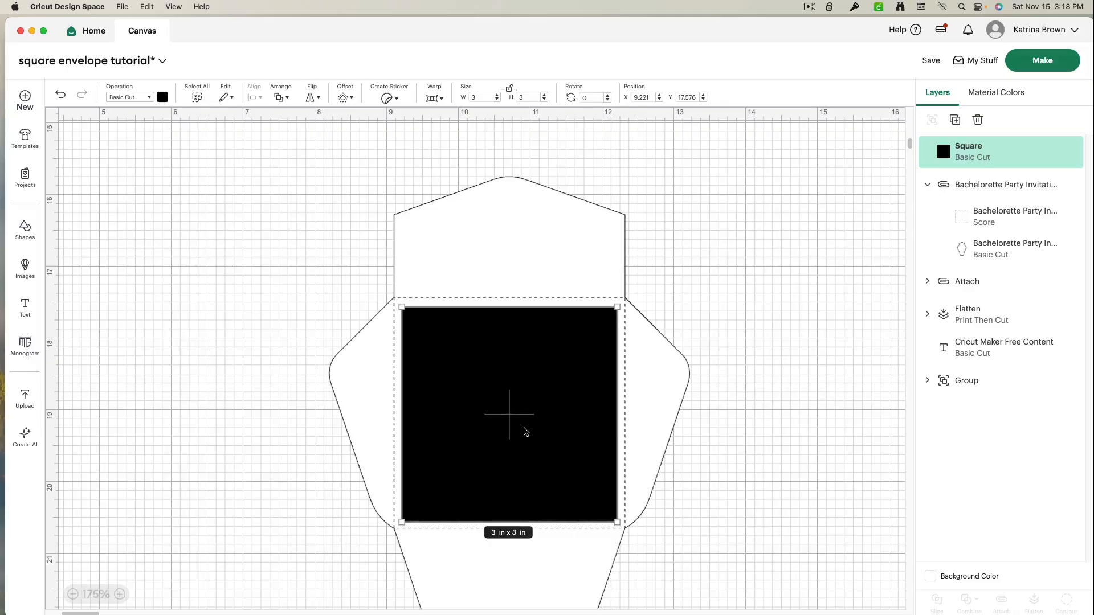
{"action": "key", "text": "Up"}
{"action": "key", "text": "Up"}
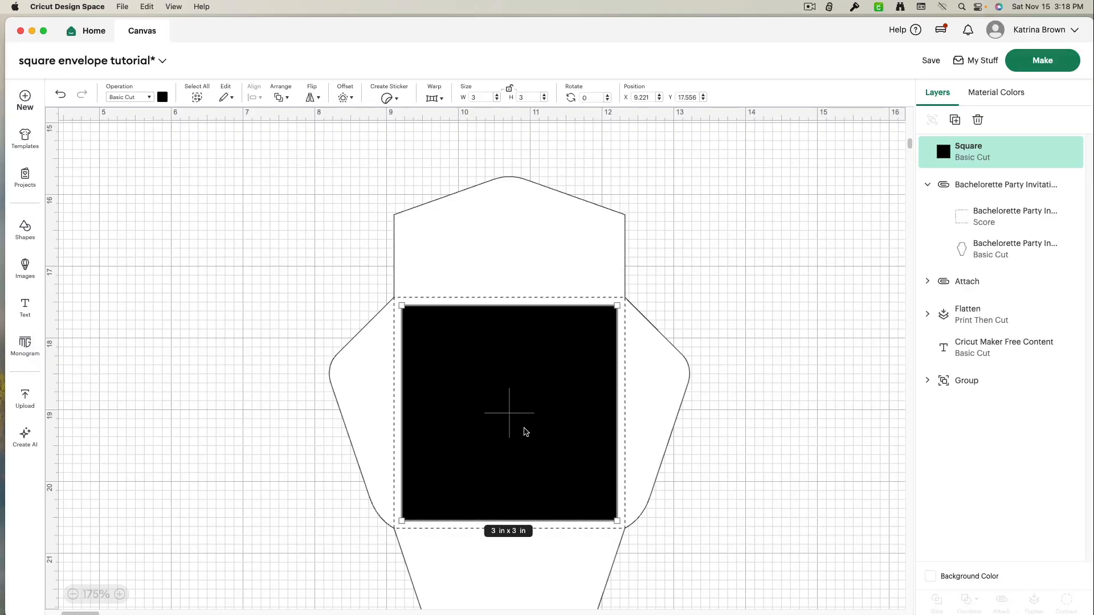
{"action": "left_click", "coordinate": [836, 476]}
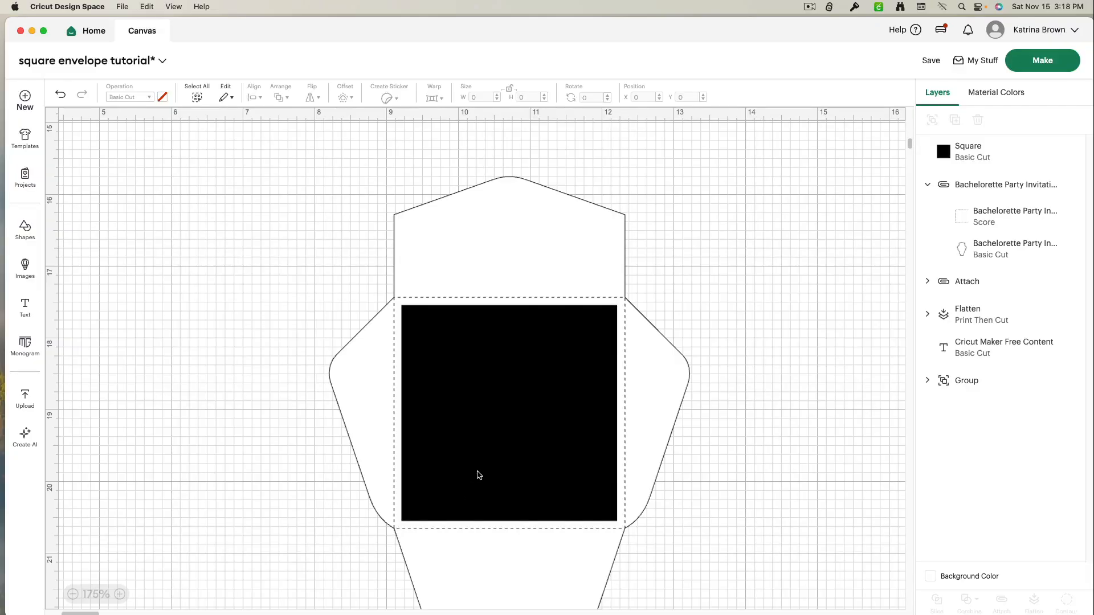
Move the black square off the envelope and place the envelope over the earlier one higher on the canvas to compare their flaps
{"action": "left_click_drag", "start_coordinate": [479, 475], "coordinate": [845, 227]}
{"action": "left_click_drag", "start_coordinate": [448, 416], "coordinate": [446, 409]}
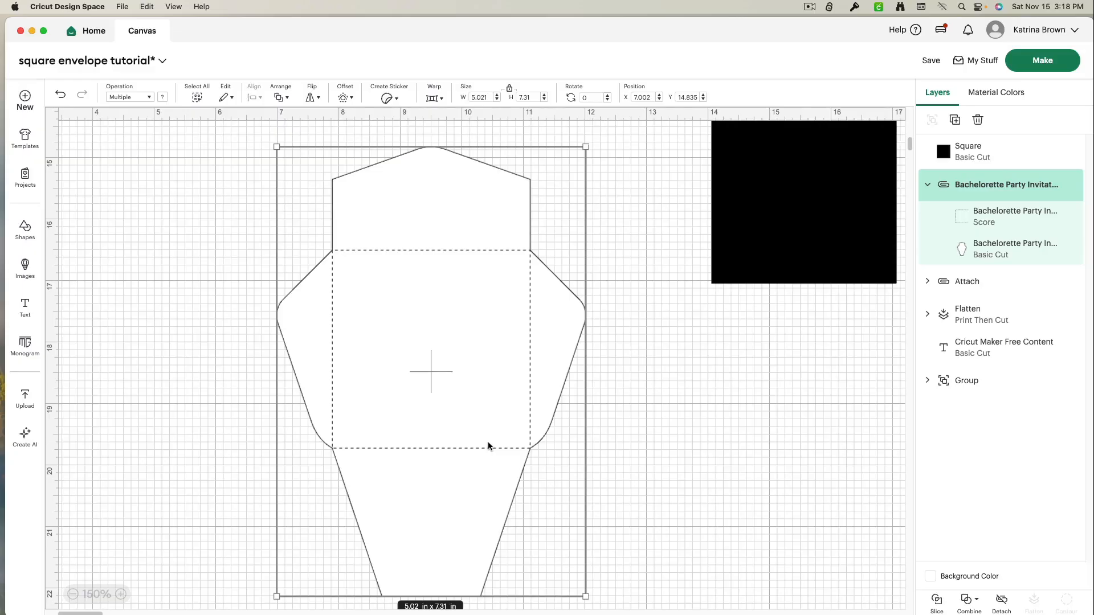
{"action": "scroll", "coordinate": [488, 446], "scroll_direction": "up", "scroll_amount": 1}
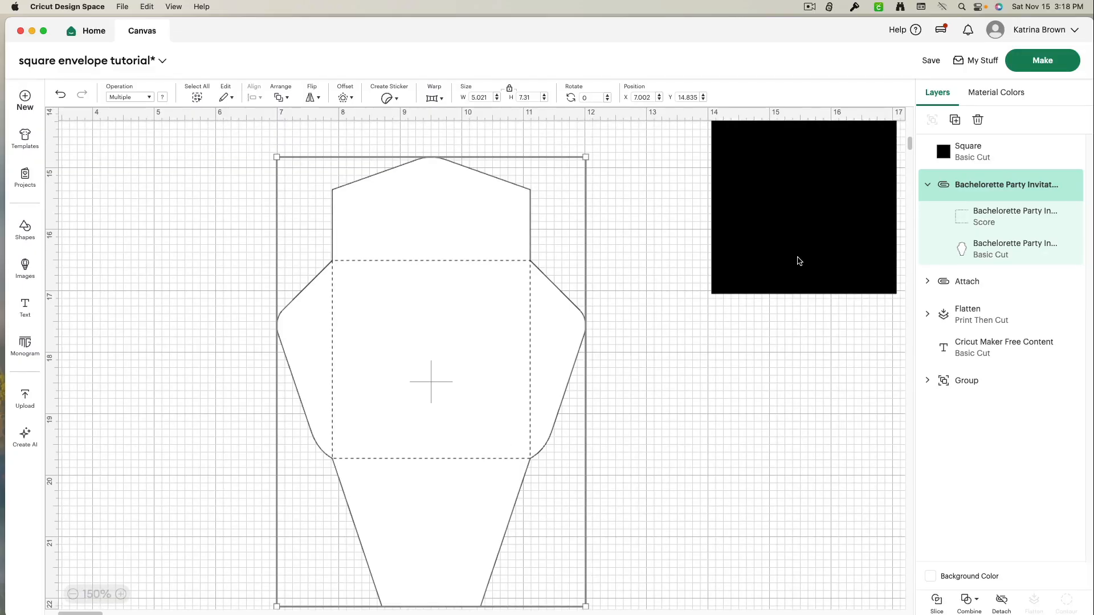
{"action": "scroll", "coordinate": [464, 390], "scroll_direction": "up", "scroll_amount": 10}
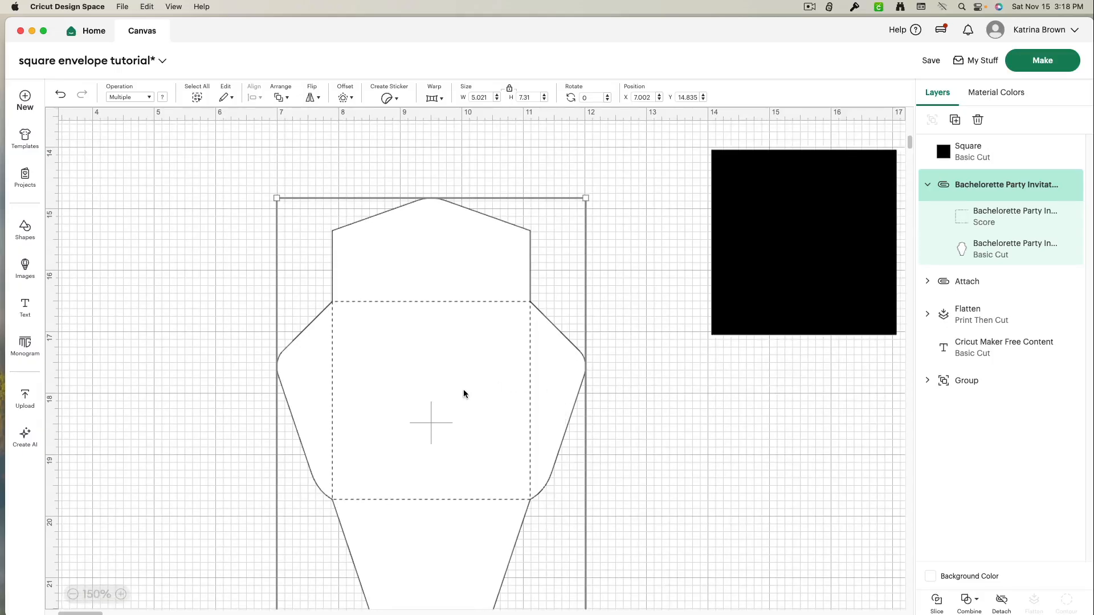
{"action": "left_click_drag", "start_coordinate": [412, 538], "coordinate": [416, 191]}
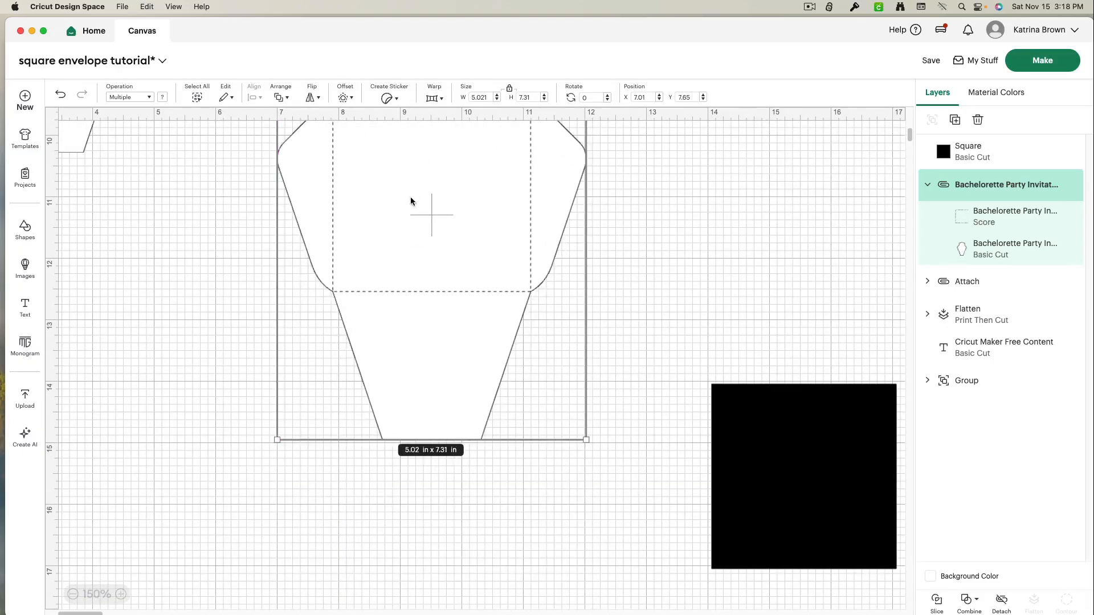
{"action": "scroll", "coordinate": [412, 200], "scroll_direction": "up", "scroll_amount": 9}
{"action": "left_click_drag", "start_coordinate": [427, 505], "coordinate": [423, 213]}
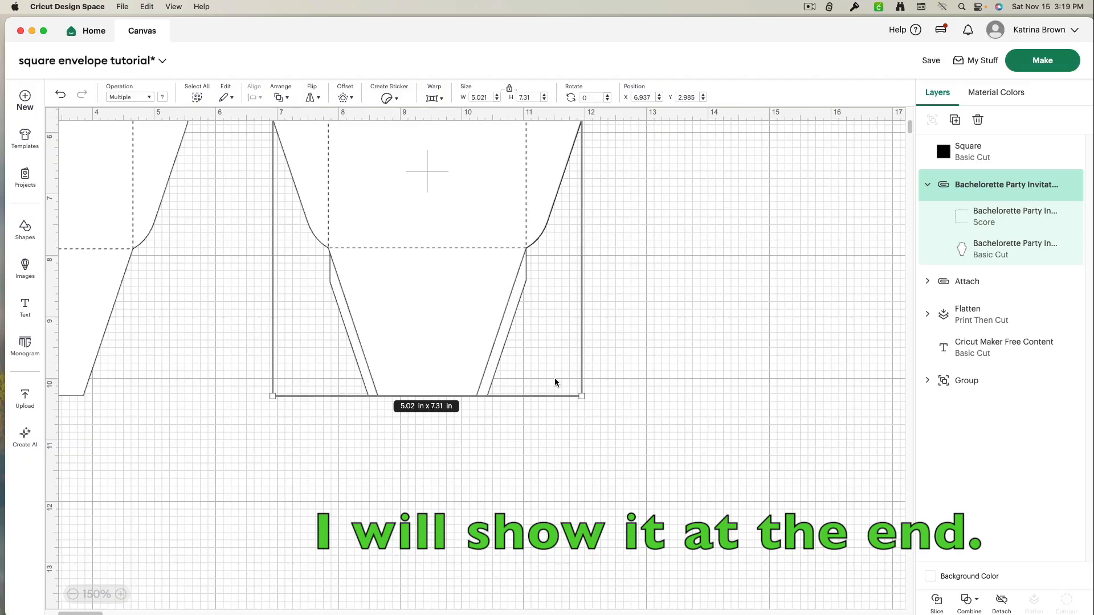
Move the envelope back down to open space and align the black square's upper-left corner with the center panel's lower-left corner
{"action": "left_click_drag", "start_coordinate": [489, 209], "coordinate": [459, 398]}
{"action": "left_click_drag", "start_coordinate": [779, 351], "coordinate": [380, 499]}
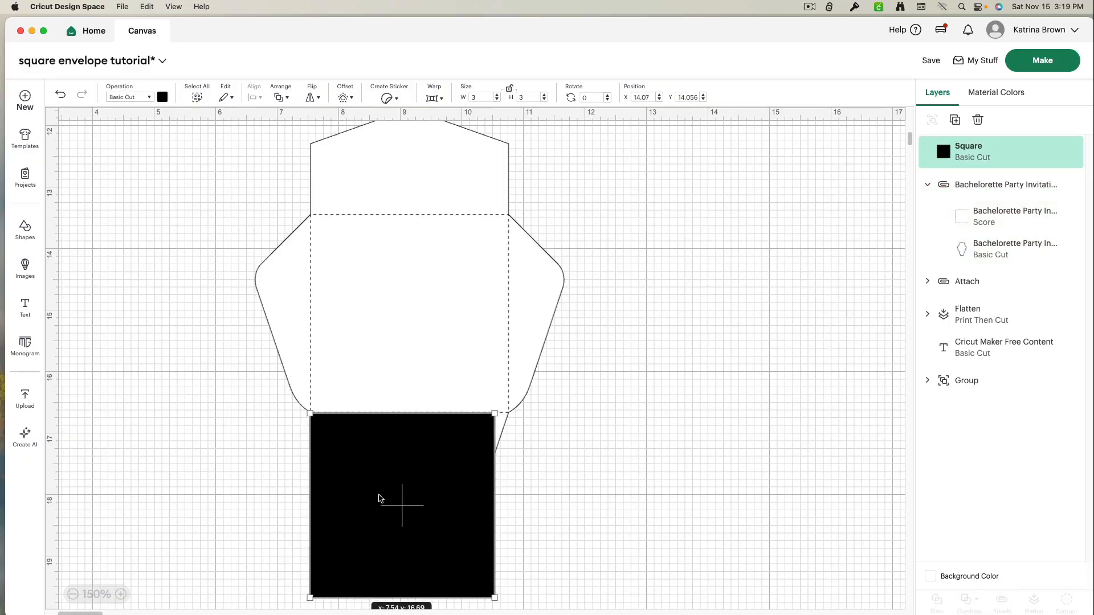
{"action": "left_click", "coordinate": [586, 488]}
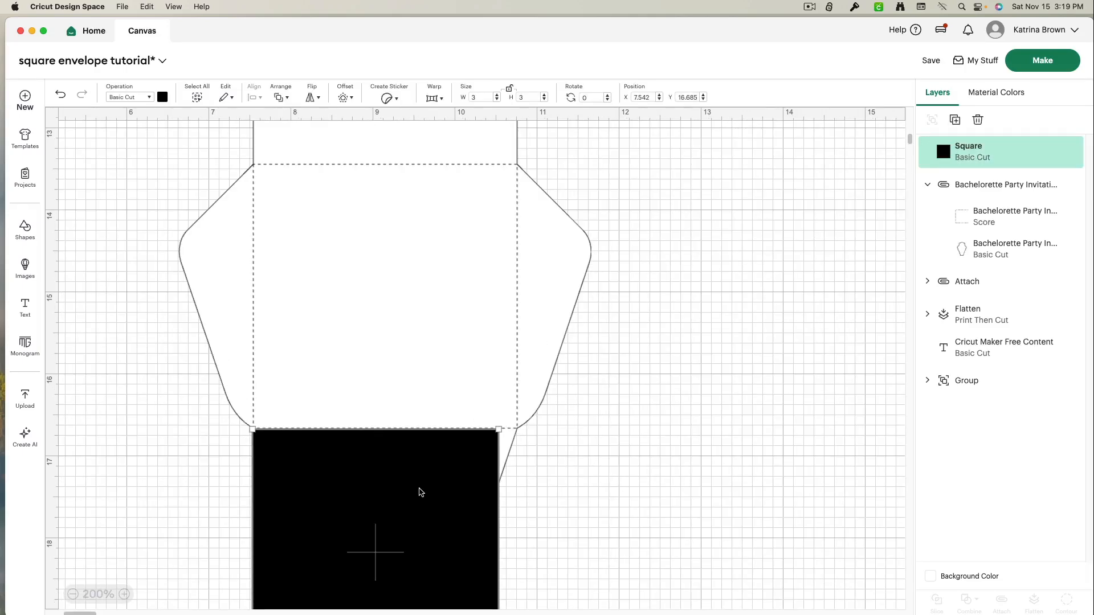
{"action": "left_click", "coordinate": [703, 482]}
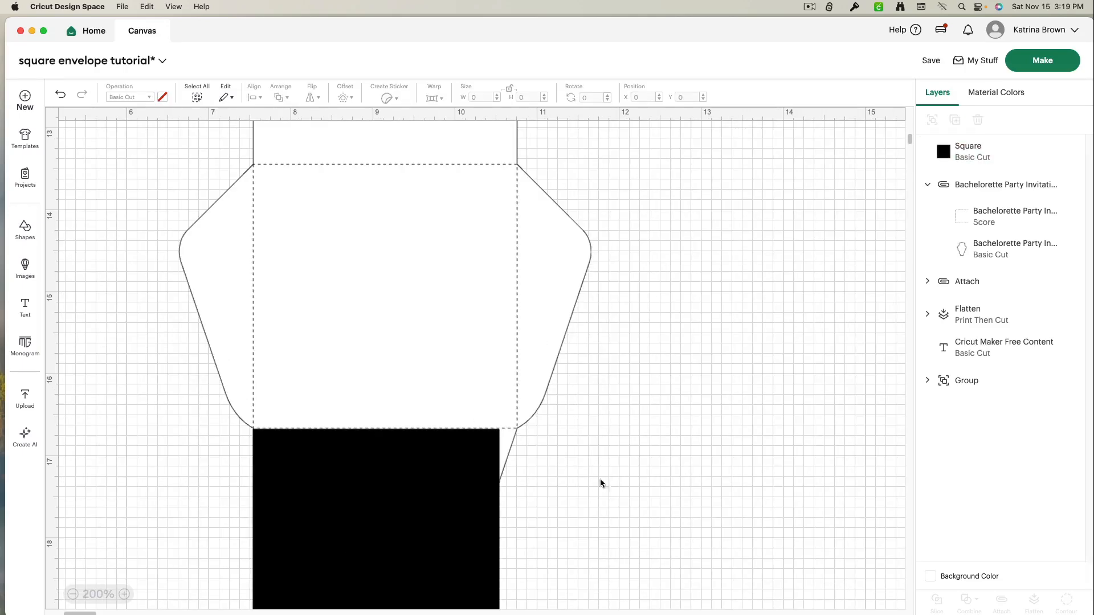
Widen only the black square to about 3.22 in so it spans the lower fold line of the center panel
{"action": "left_click", "coordinate": [265, 438]}
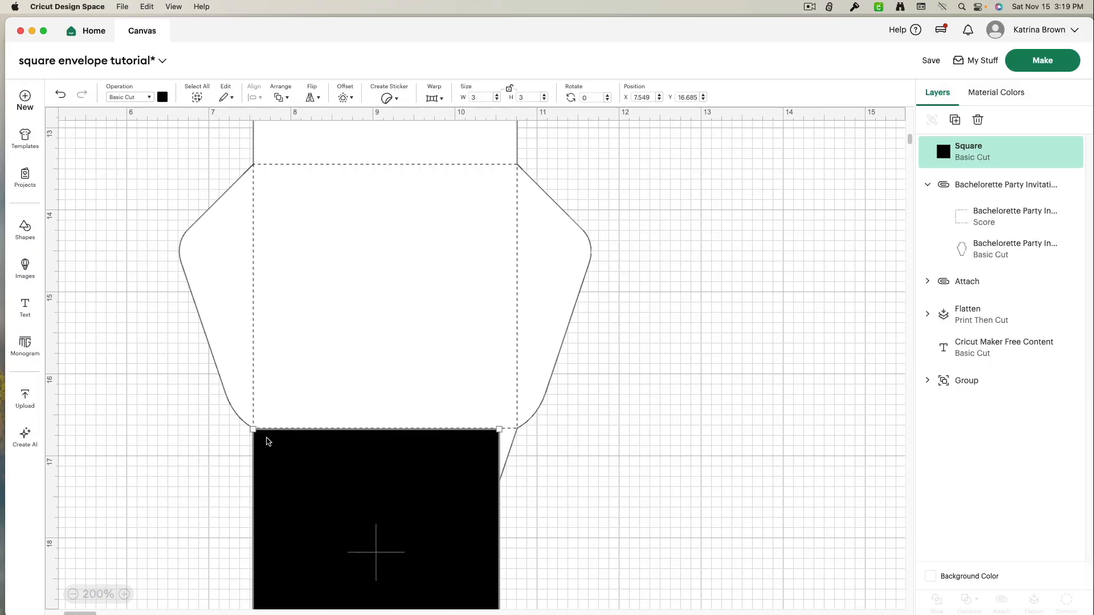
{"action": "left_click_drag", "start_coordinate": [493, 448], "coordinate": [509, 448]}
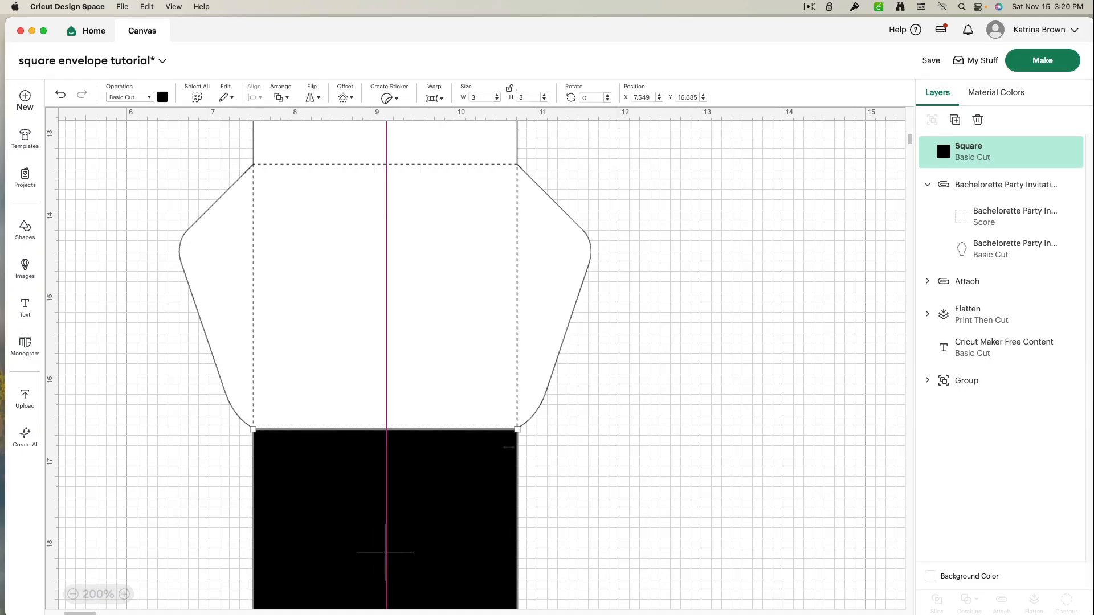
{"action": "left_click", "coordinate": [631, 447]}
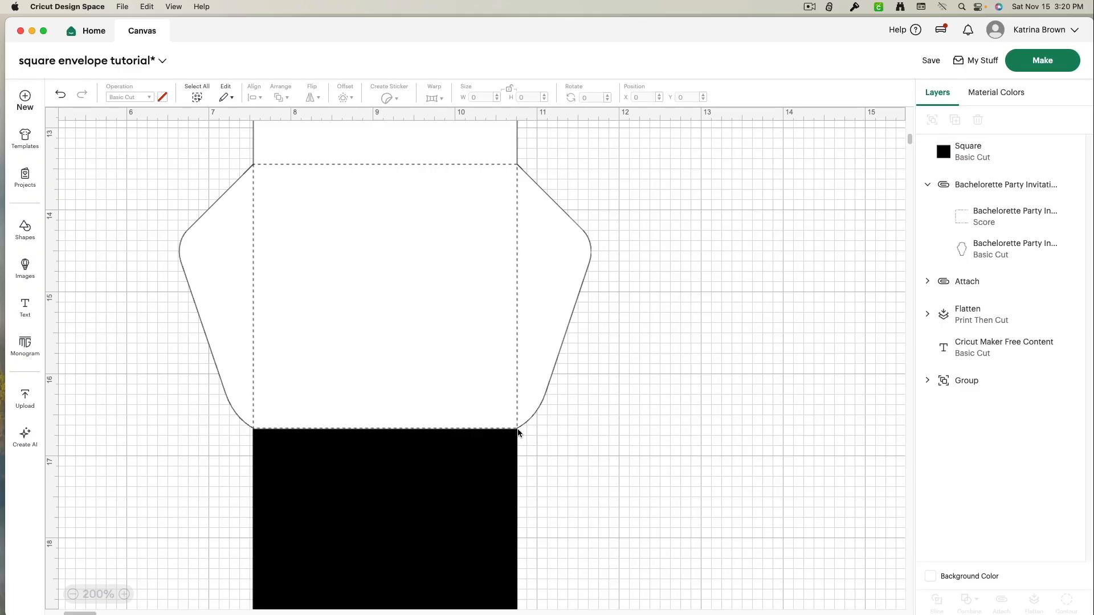
Add the narrow downward-pointing triangle shape beside the black square and change its material color to light yellow
{"action": "scroll", "coordinate": [727, 432], "scroll_direction": "down", "scroll_amount": 3}
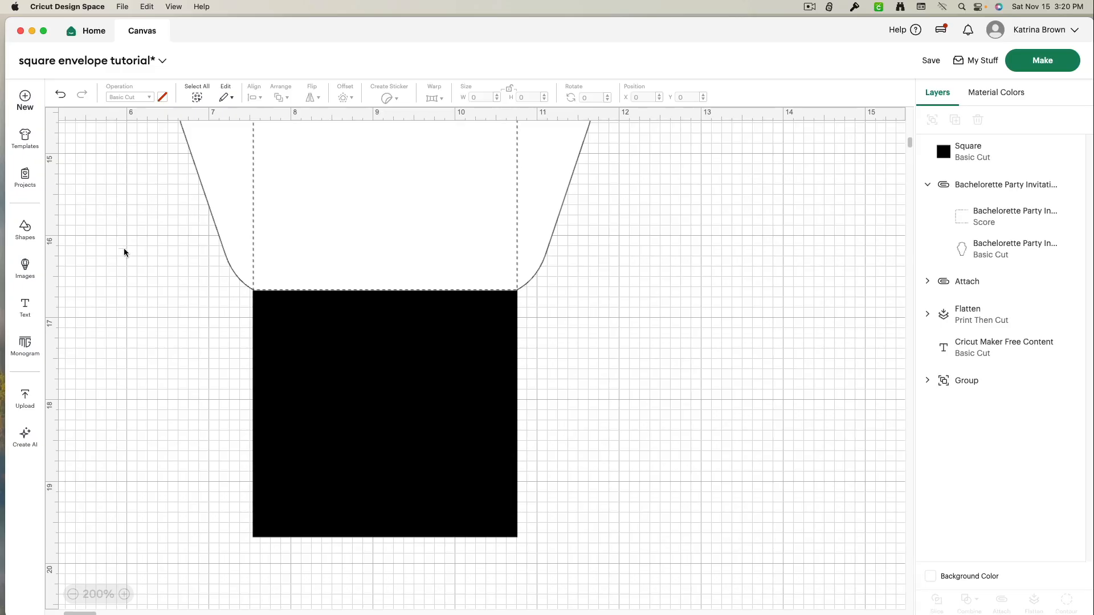
{"action": "left_click", "coordinate": [25, 230]}
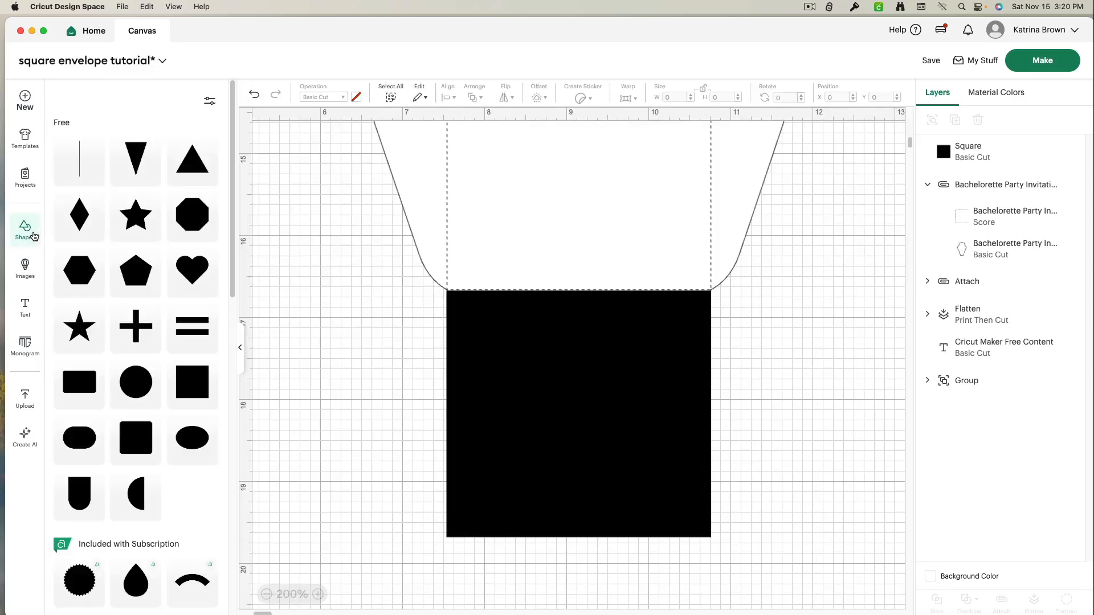
{"action": "left_click", "coordinate": [136, 169]}
{"action": "left_click_drag", "start_coordinate": [343, 218], "coordinate": [386, 332]}
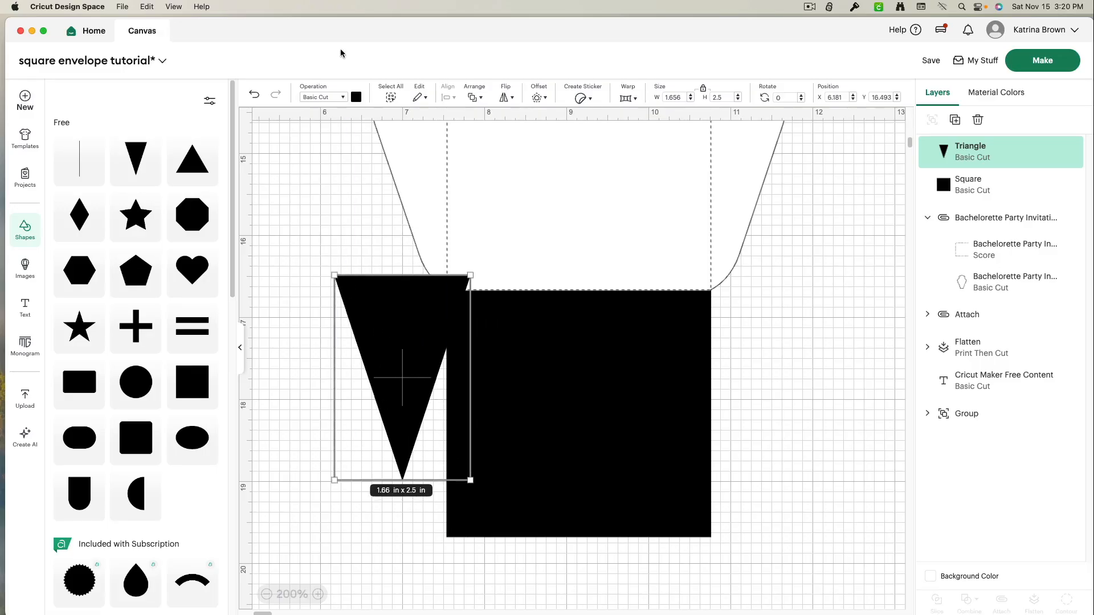
{"action": "left_click", "coordinate": [356, 97]}
{"action": "left_click", "coordinate": [438, 178]}
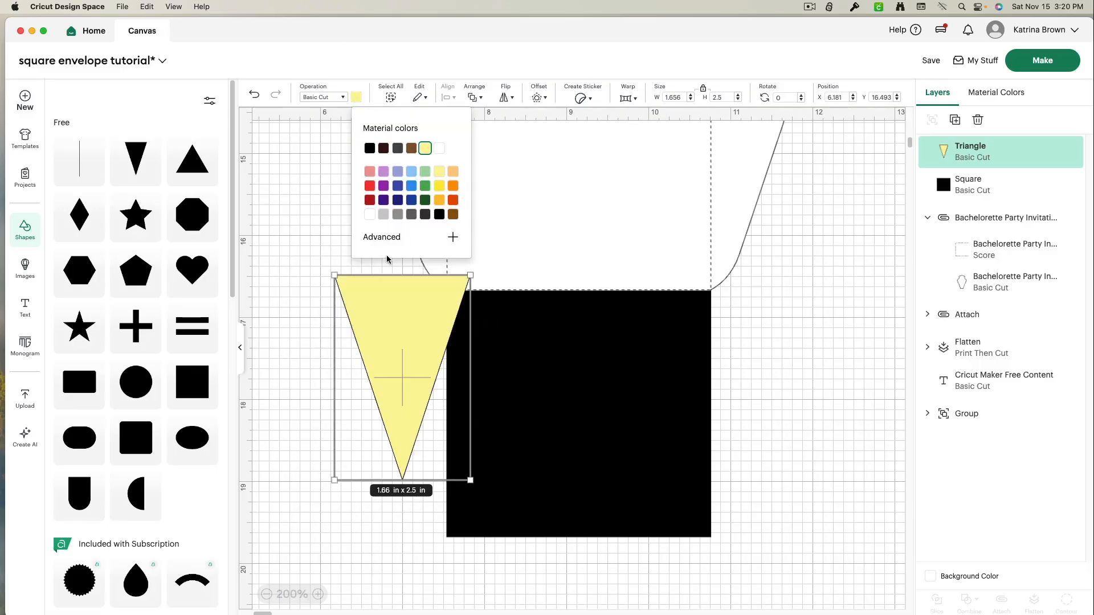
Place the yellow triangle along the black shape's upper edge and widen it to about 3.63 in, extending past both sides
{"action": "left_click_drag", "start_coordinate": [391, 332], "coordinate": [542, 344]}
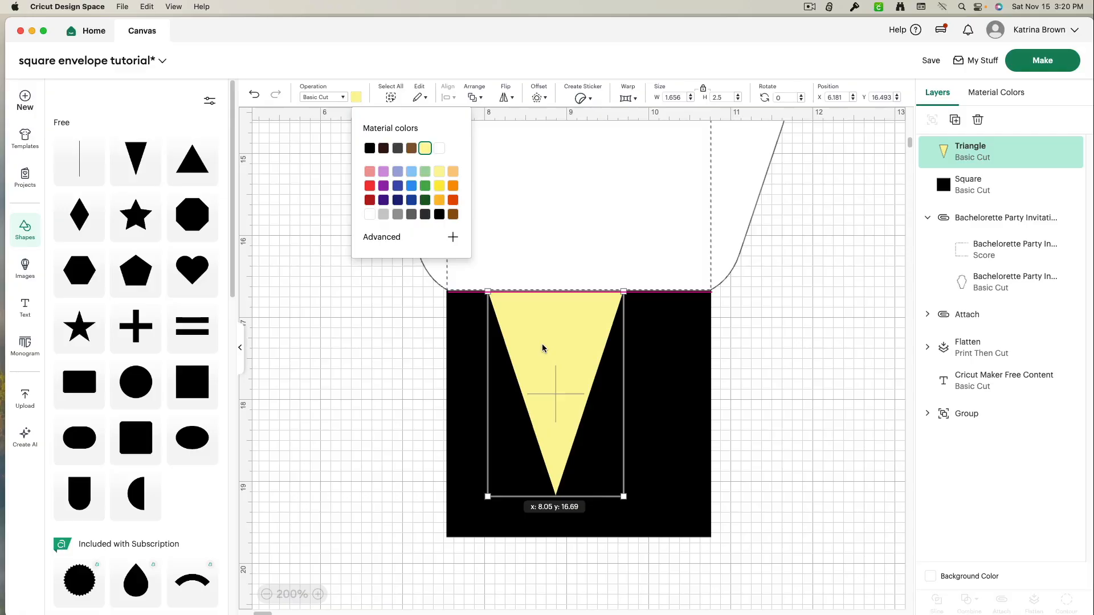
{"action": "left_click_drag", "start_coordinate": [542, 344], "coordinate": [542, 343]}
{"action": "left_click_drag", "start_coordinate": [618, 385], "coordinate": [729, 383]}
{"action": "left_click_drag", "start_coordinate": [487, 374], "coordinate": [425, 358]}
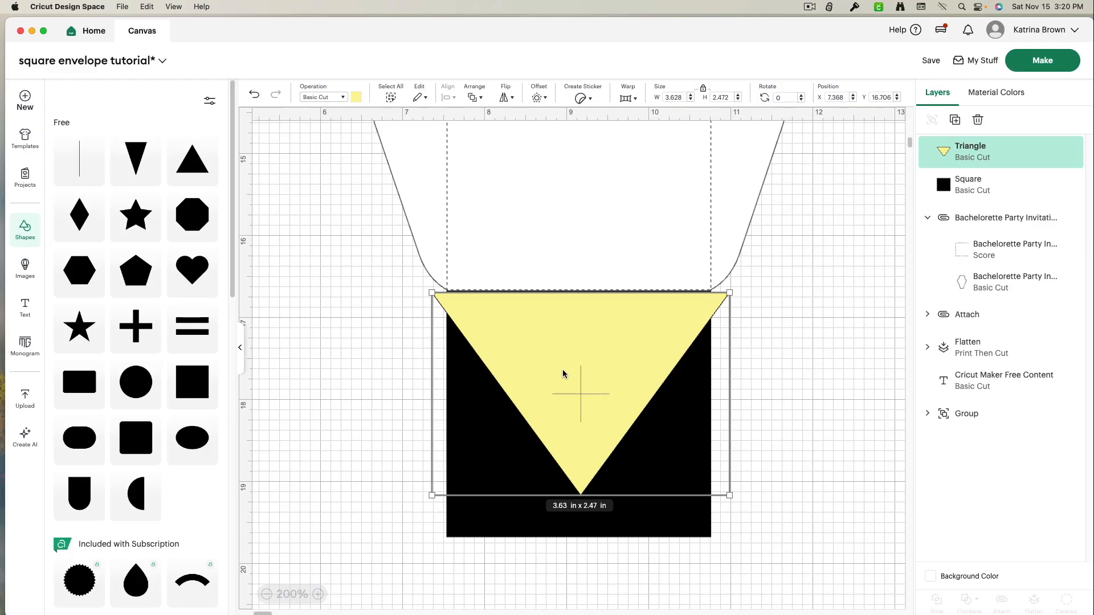
Reduce only the black shape's height to about 2.41 in so its lower edge sits just above the triangle's tip
{"action": "scroll", "coordinate": [614, 486], "scroll_direction": "down", "scroll_amount": 4}
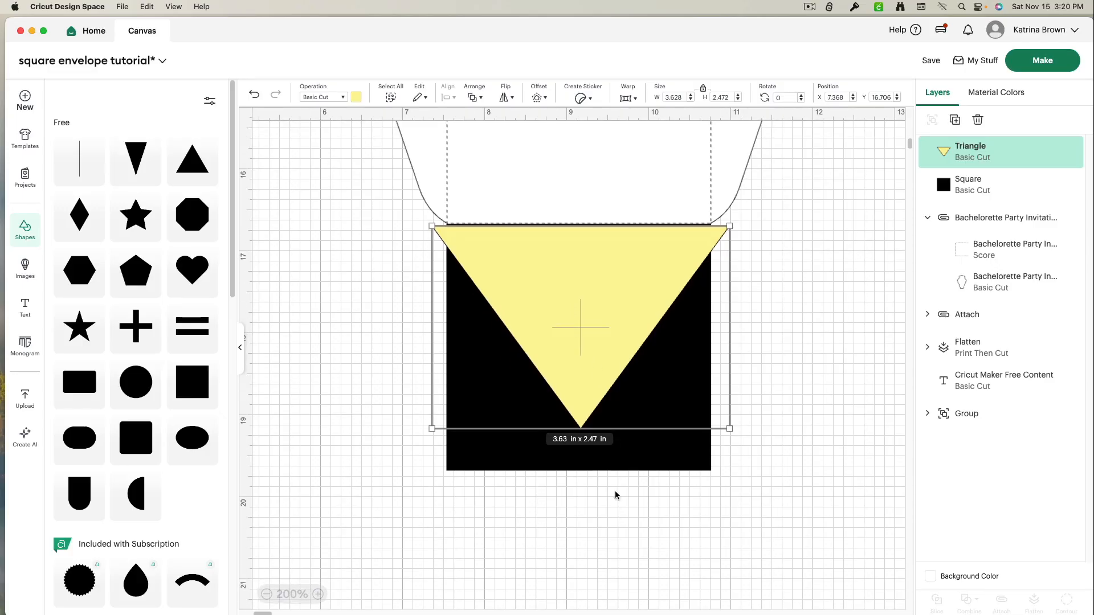
{"action": "scroll", "coordinate": [616, 482], "scroll_direction": "down", "scroll_amount": 1}
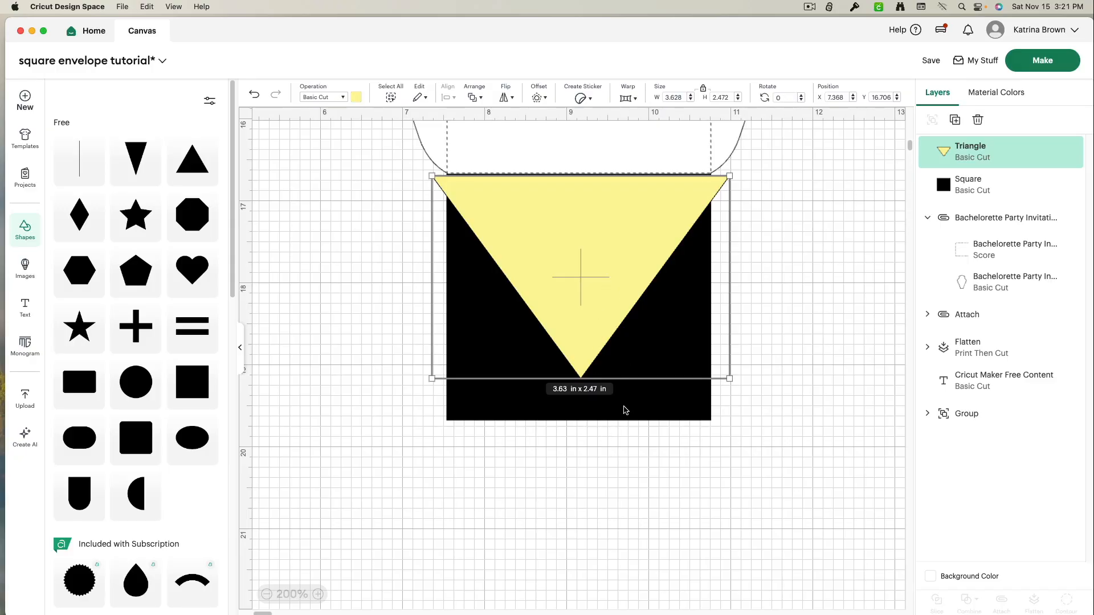
{"action": "left_click_drag", "start_coordinate": [626, 410], "coordinate": [614, 363]}
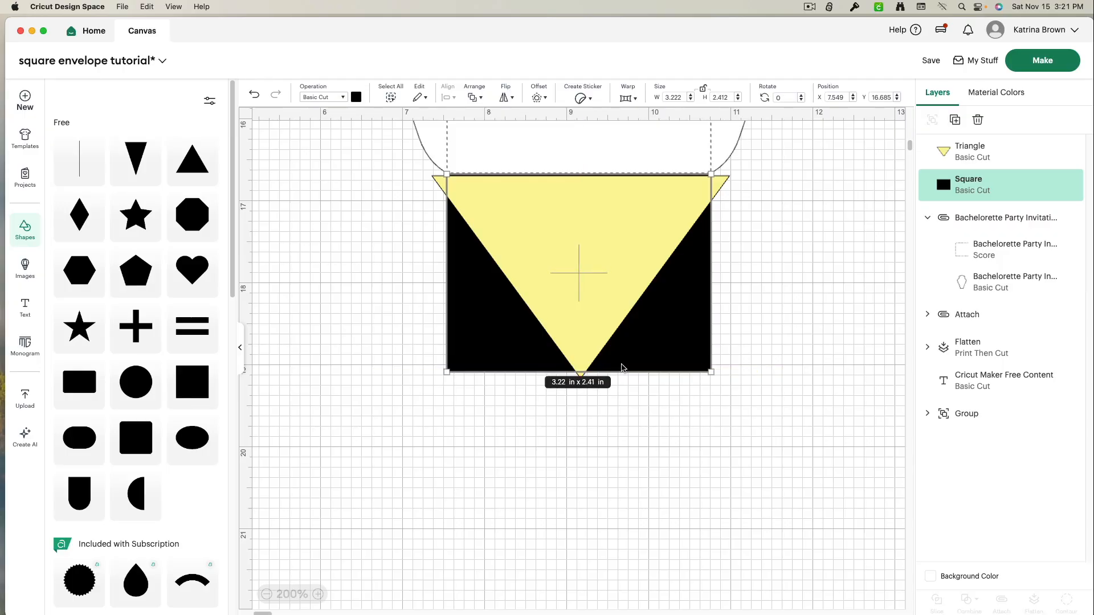
Send the black shape to the back and stretch only the yellow triangle's height to about 5.15 in
{"action": "right_click", "coordinate": [657, 356]}
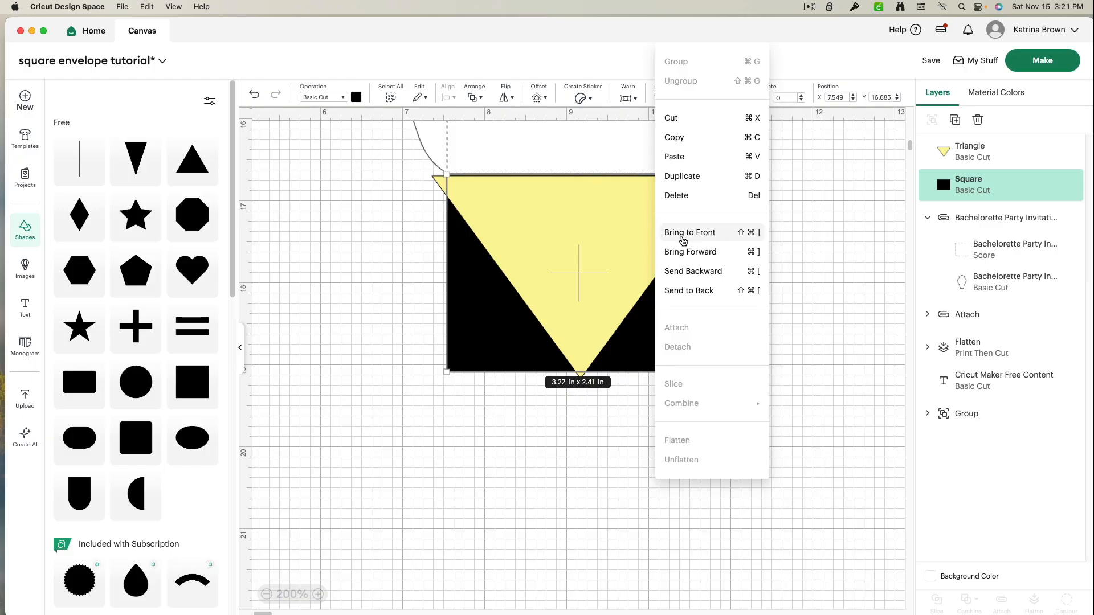
{"action": "left_click", "coordinate": [679, 292]}
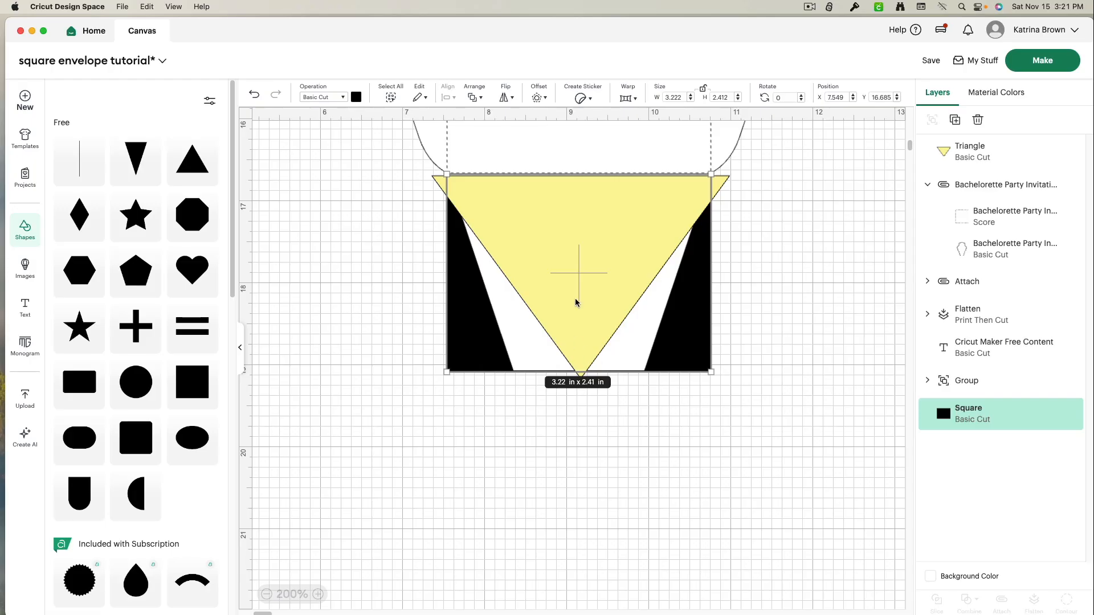
{"action": "left_click", "coordinate": [794, 421]}
{"action": "left_click", "coordinate": [563, 314]}
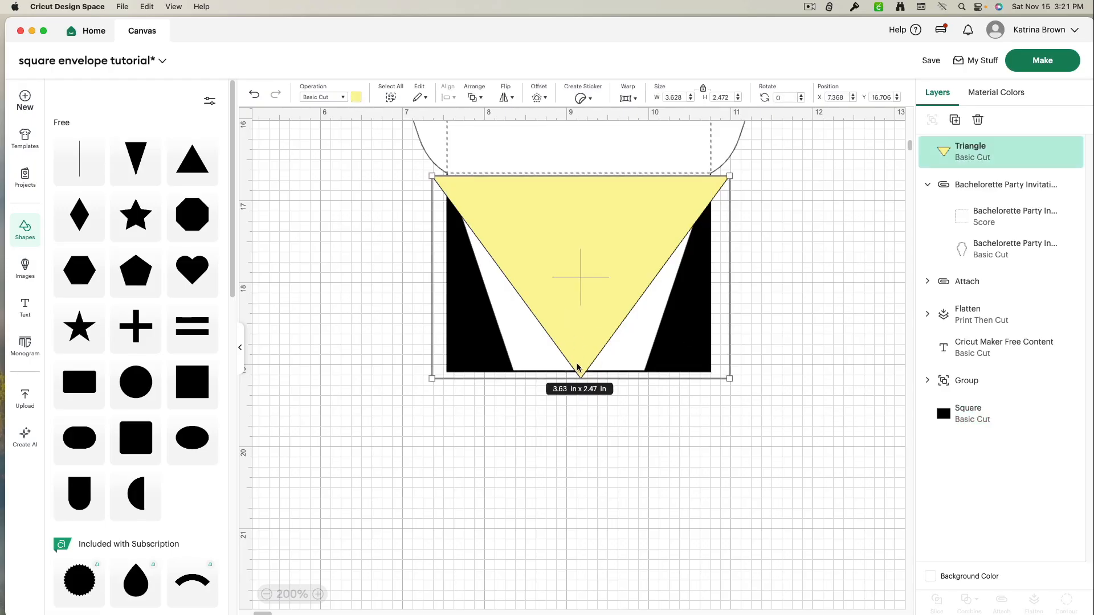
{"action": "left_click_drag", "start_coordinate": [580, 373], "coordinate": [559, 582]}
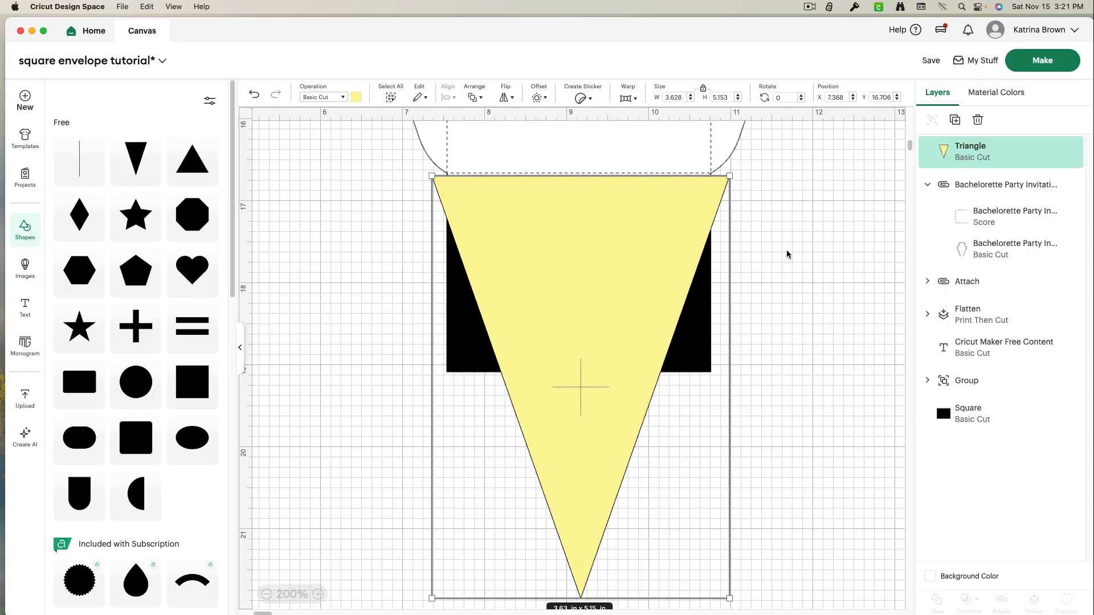
Send the yellow triangle behind the envelope template, with the black shape at the very back beneath it
{"action": "right_click", "coordinate": [606, 288]}
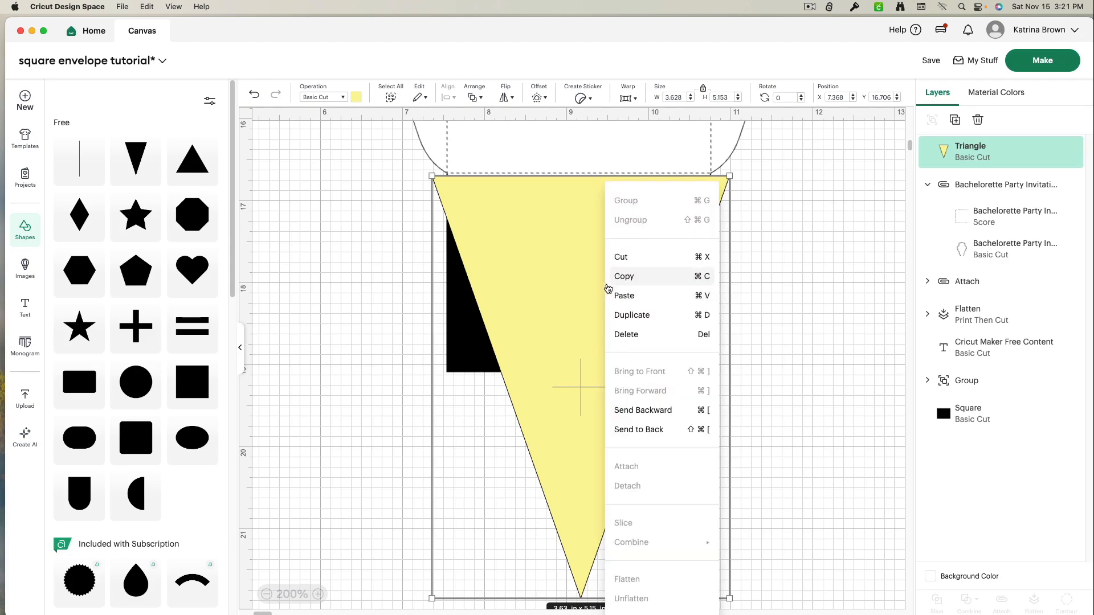
{"action": "left_click", "coordinate": [653, 435]}
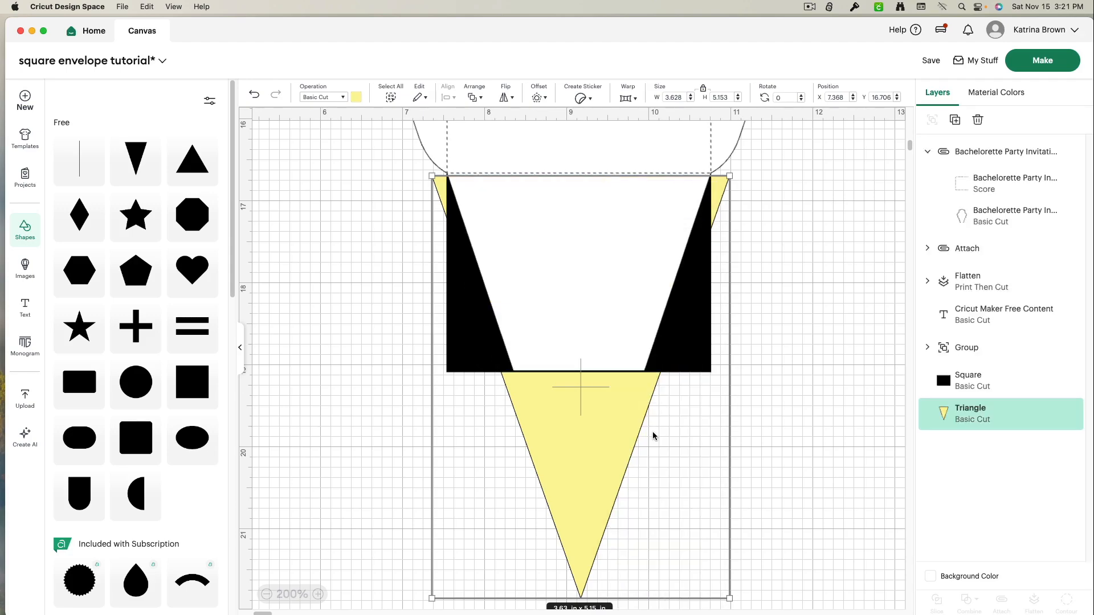
{"action": "right_click", "coordinate": [677, 367]}
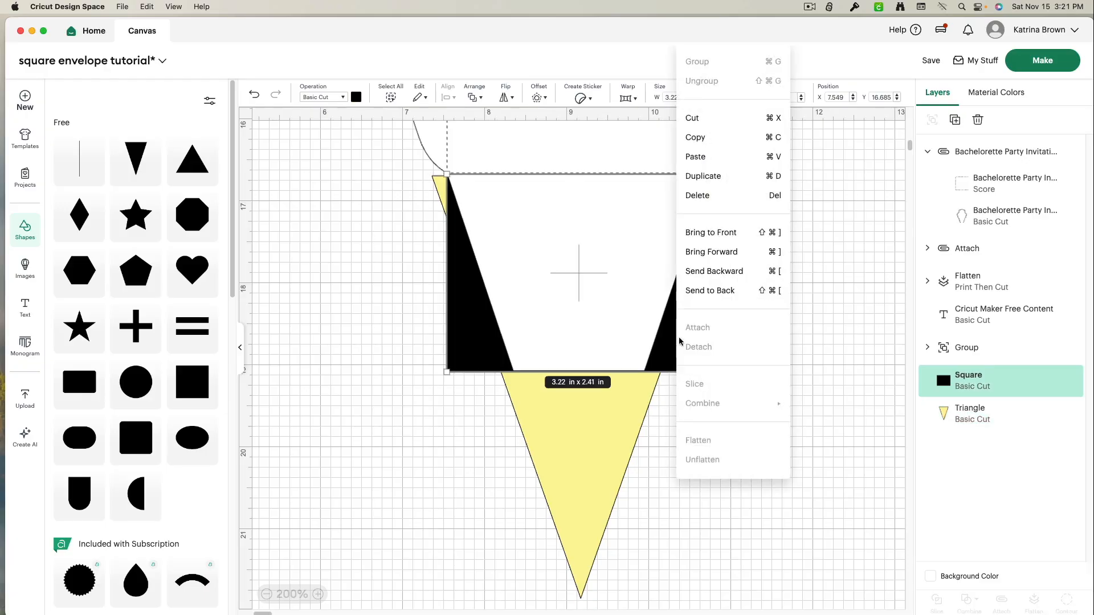
{"action": "left_click", "coordinate": [719, 299]}
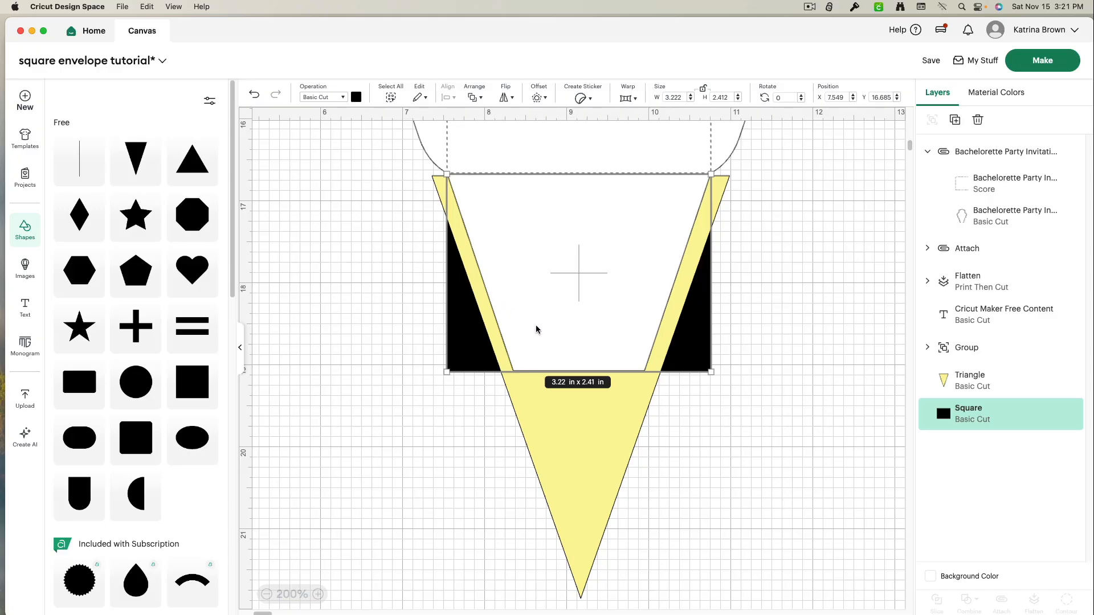
Center the envelope template, yellow triangle and black shape horizontally with one another
{"action": "left_click", "coordinate": [730, 462]}
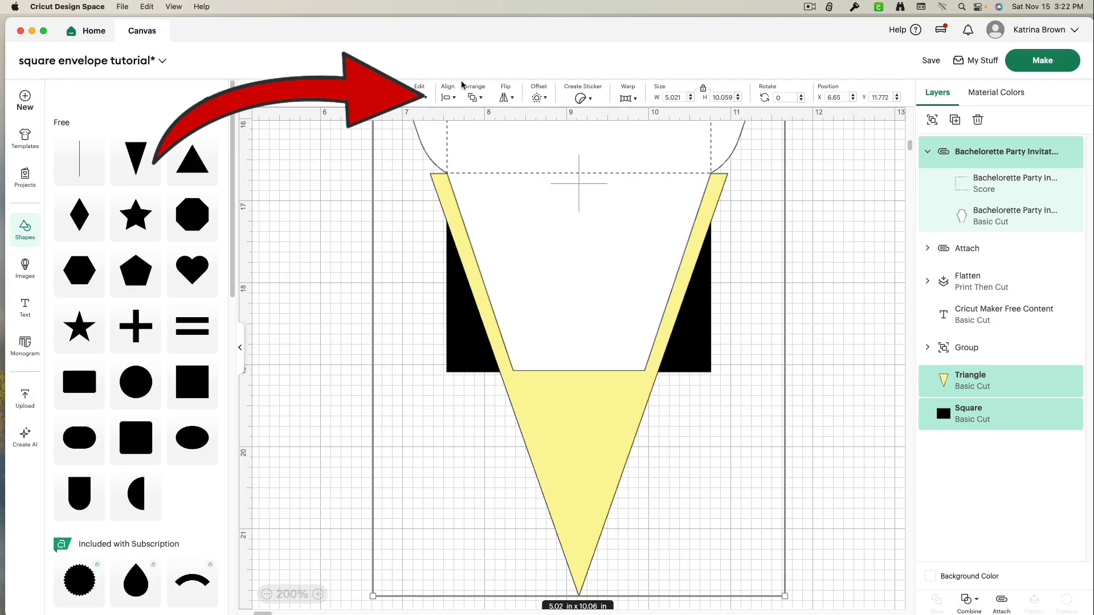
{"action": "left_click", "coordinate": [450, 97]}
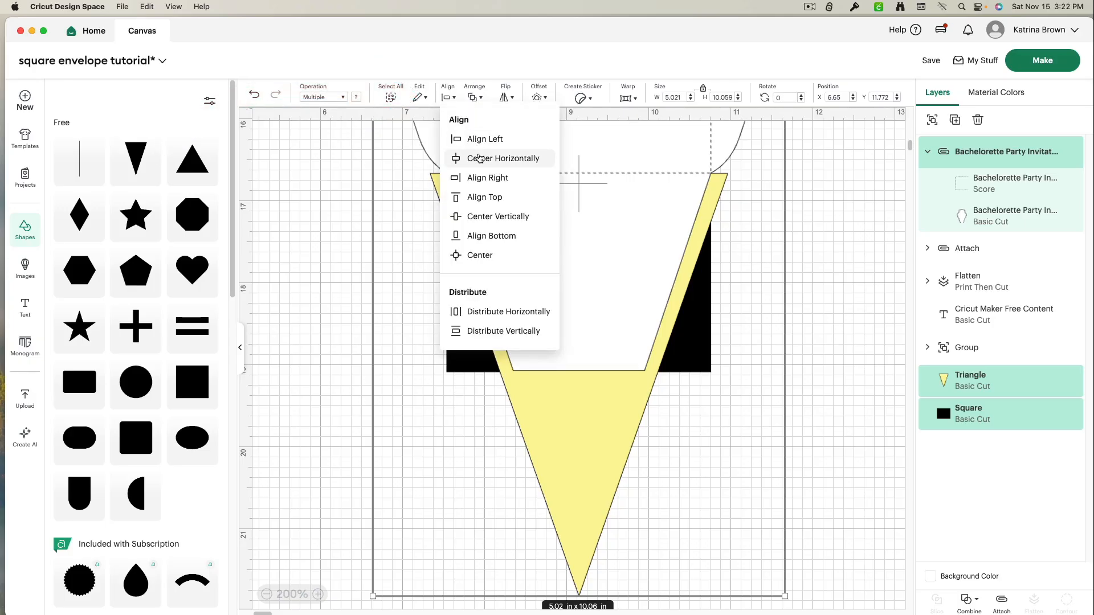
{"action": "left_click", "coordinate": [480, 158]}
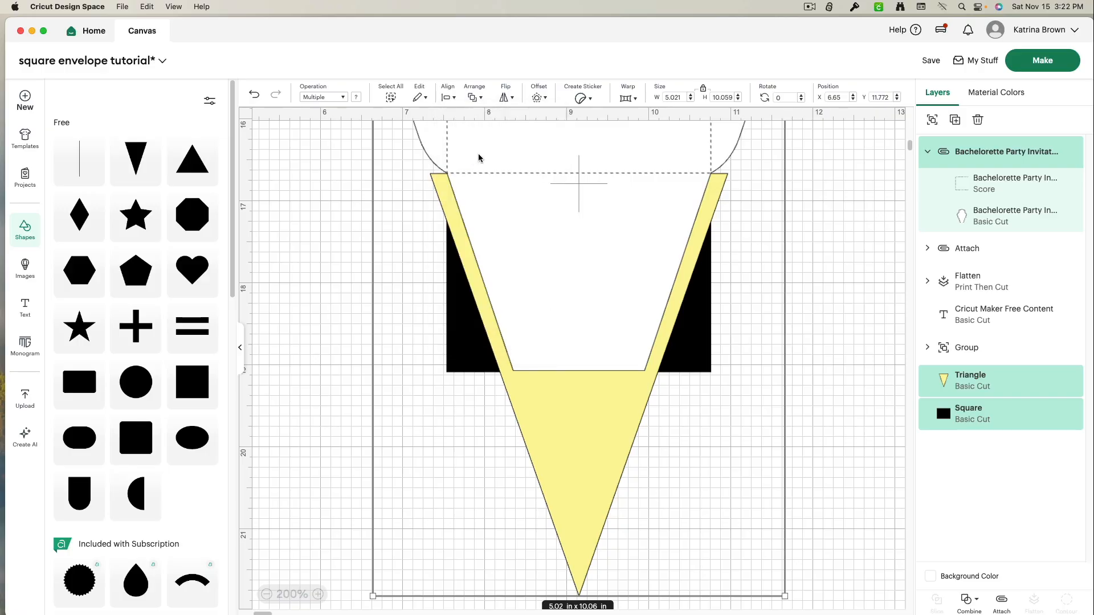
{"action": "left_click", "coordinate": [835, 266]}
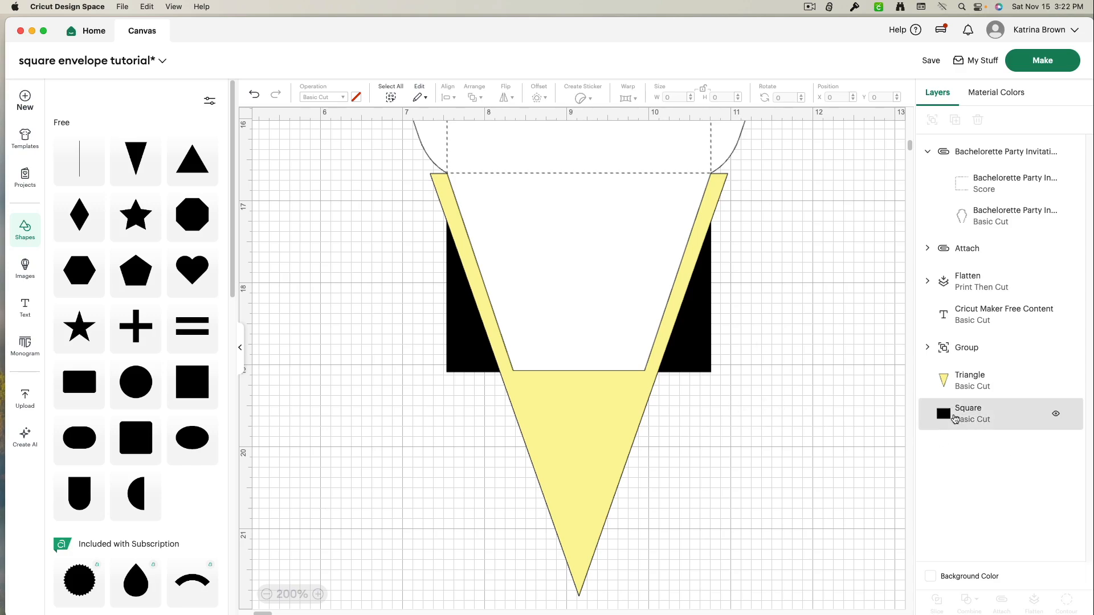
Slice the black shape with the yellow triangle and move the leftover pieces aside, keeping the tapered black flap under the envelope
{"action": "left_click", "coordinate": [950, 416]}
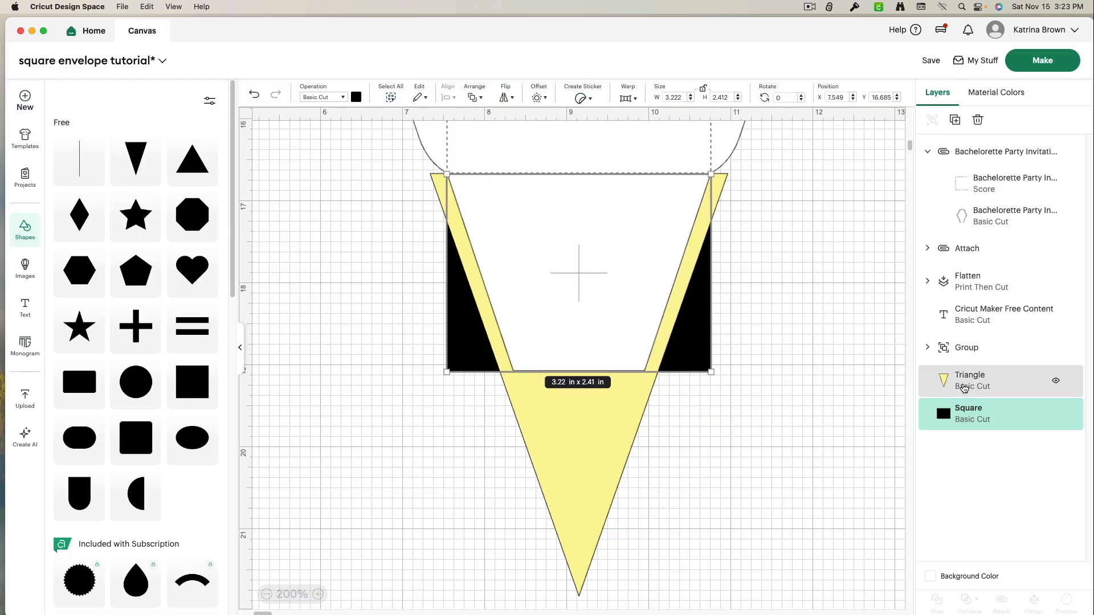
{"action": "left_click", "coordinate": [963, 388], "text": "shift"}
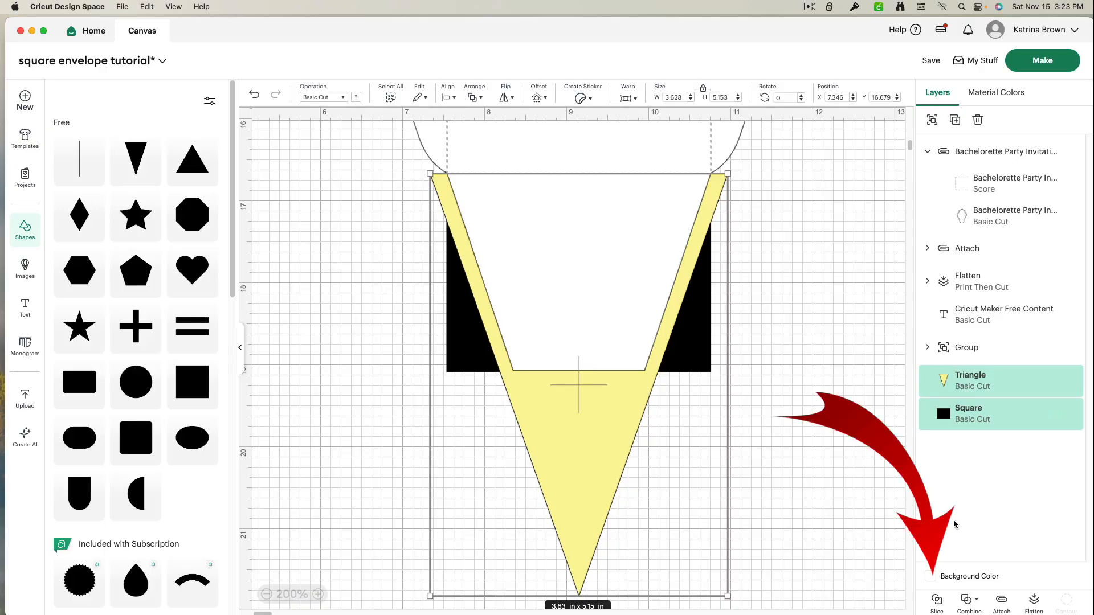
{"action": "left_click", "coordinate": [936, 608]}
{"action": "left_click", "coordinate": [683, 500]}
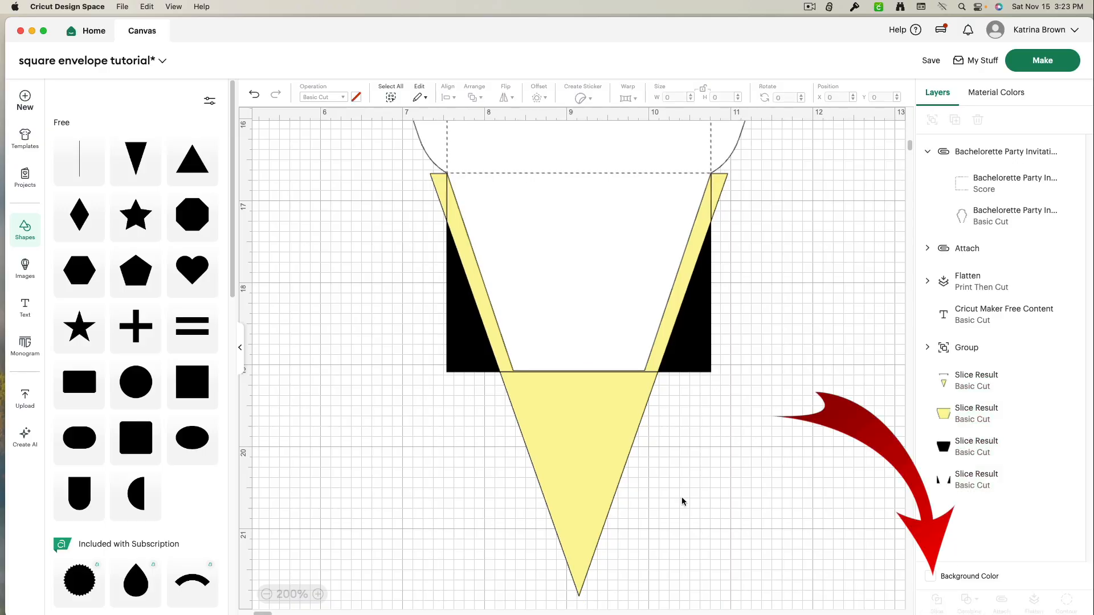
{"action": "left_click_drag", "start_coordinate": [596, 469], "coordinate": [957, 556]}
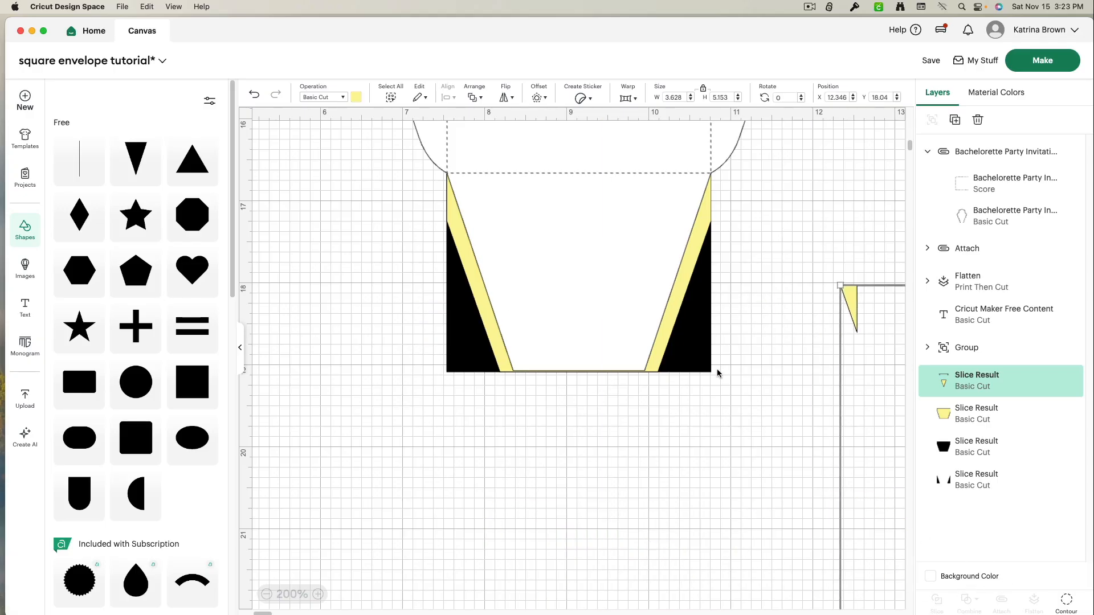
{"action": "left_click_drag", "start_coordinate": [579, 357], "coordinate": [964, 491]}
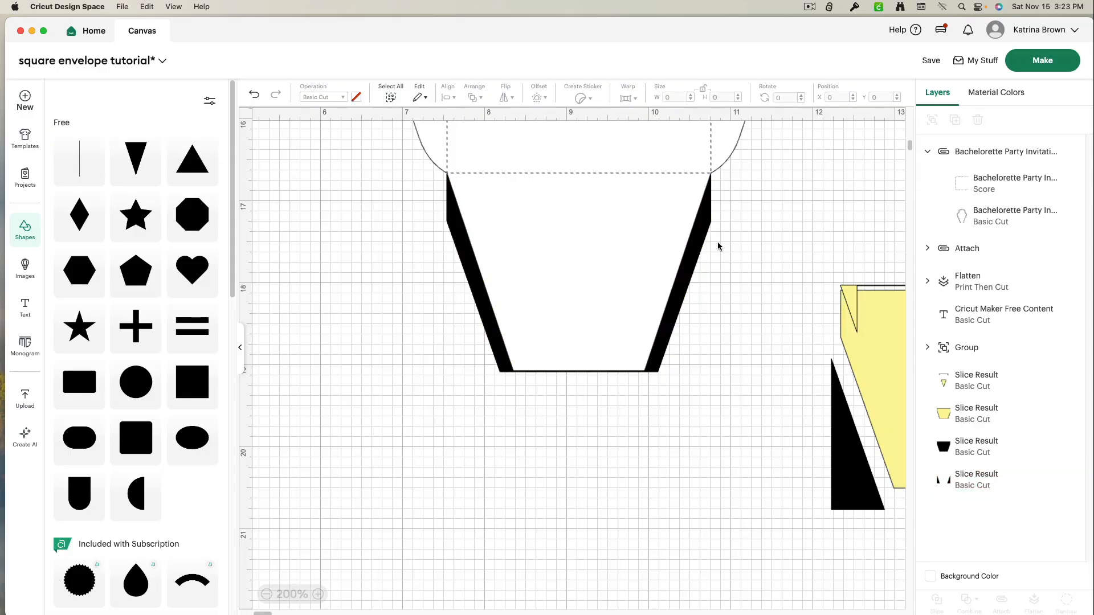
Detach the envelope template's layers and hide its score-line layer
{"action": "left_click", "coordinate": [676, 177]}
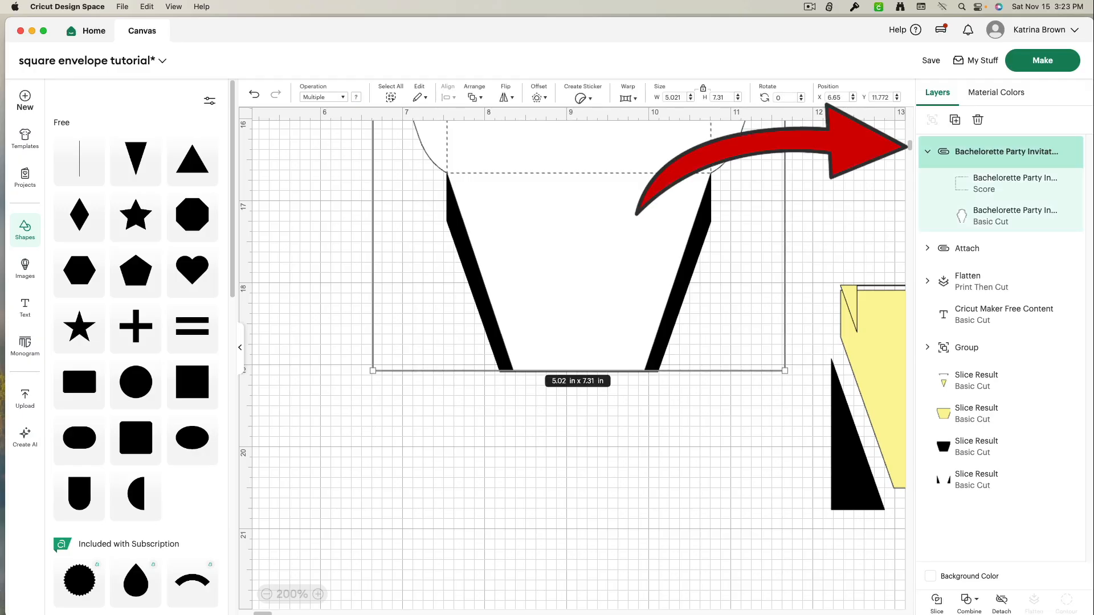
{"action": "left_click", "coordinate": [1003, 606]}
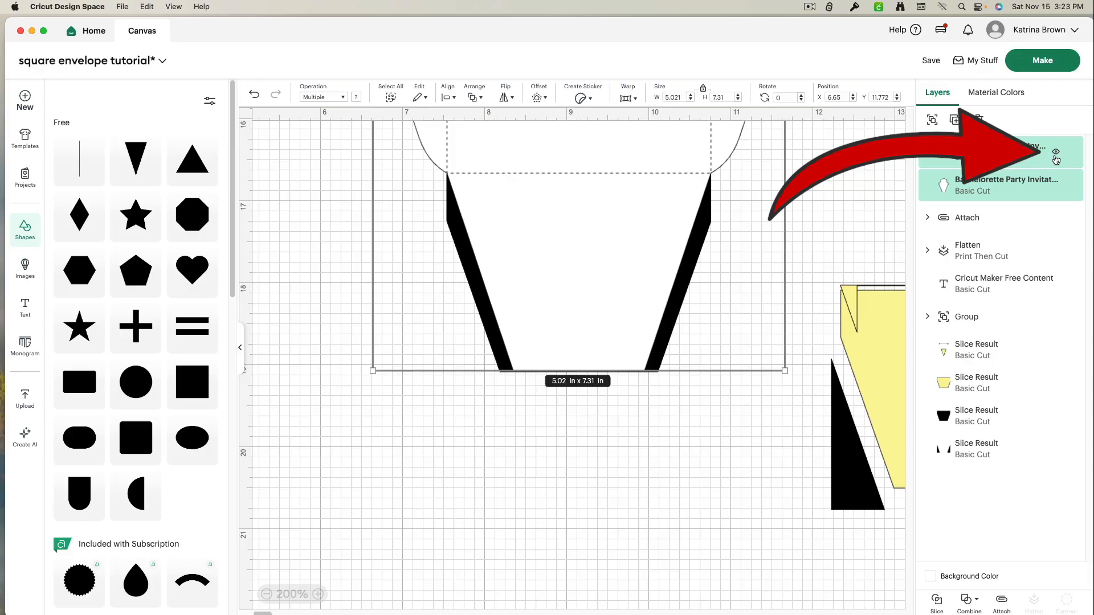
{"action": "left_click", "coordinate": [1056, 154]}
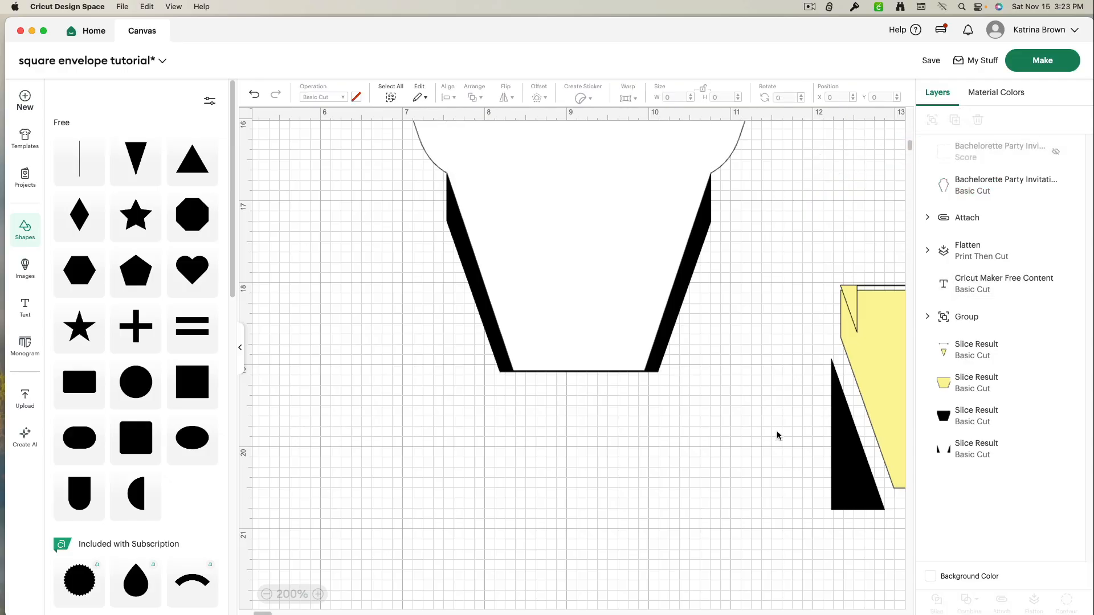
Combine the envelope outline and the tapered black flap into one shape using Unite
{"action": "left_click_drag", "start_coordinate": [719, 436], "coordinate": [577, 330]}
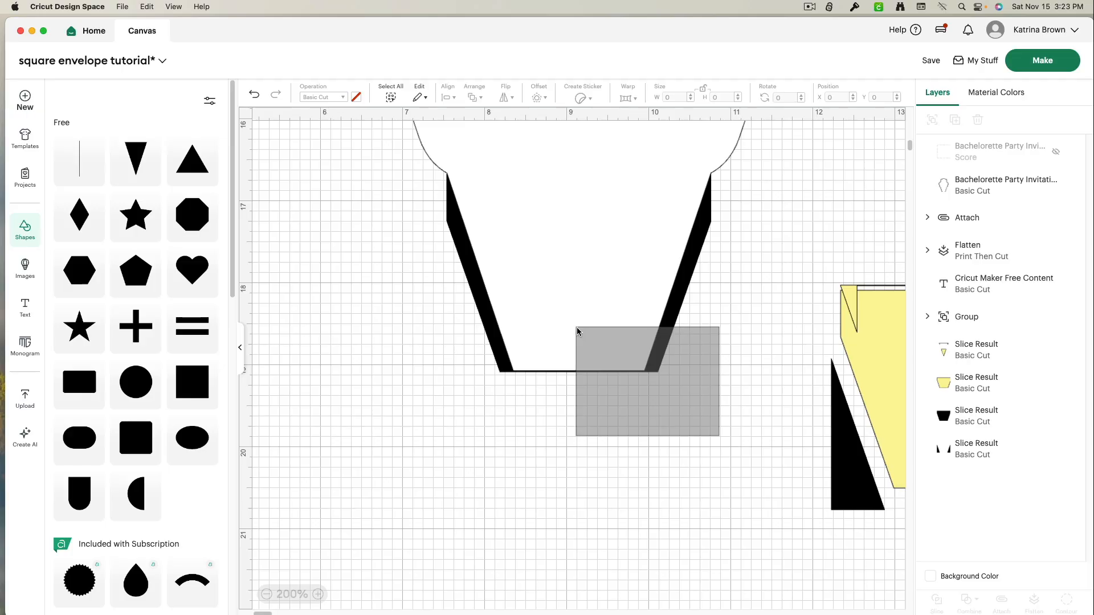
{"action": "left_click_drag", "start_coordinate": [577, 330], "coordinate": [577, 331]}
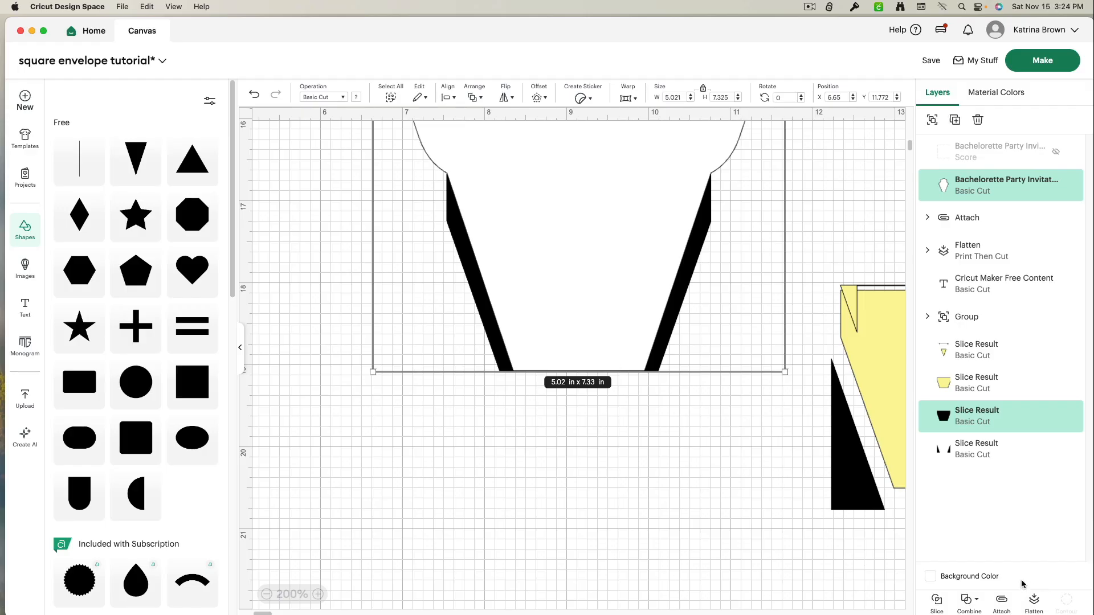
{"action": "left_click", "coordinate": [965, 607]}
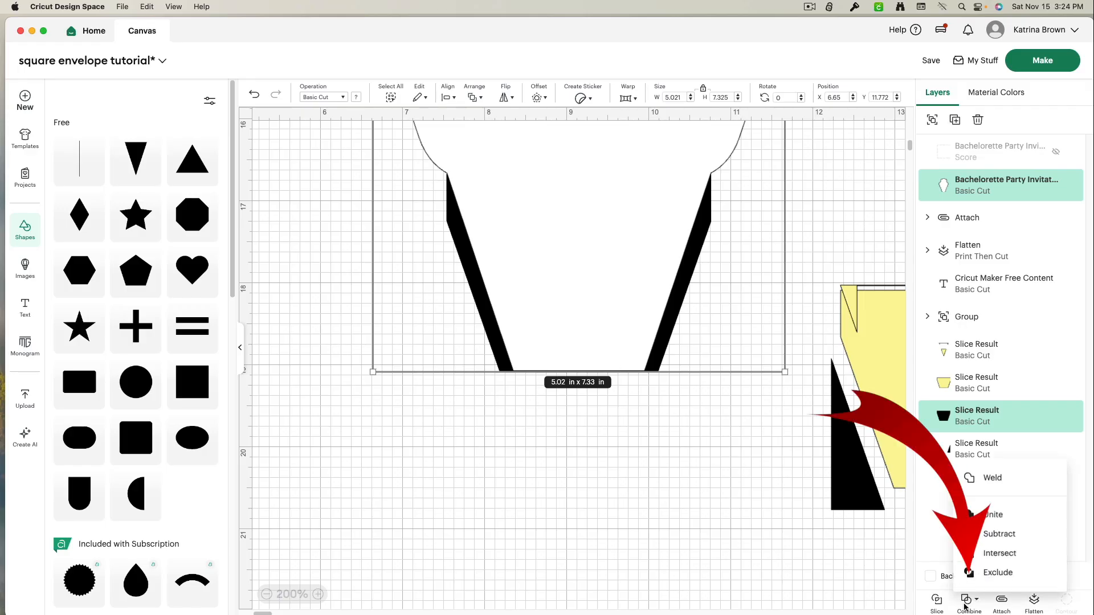
{"action": "left_click", "coordinate": [984, 519]}
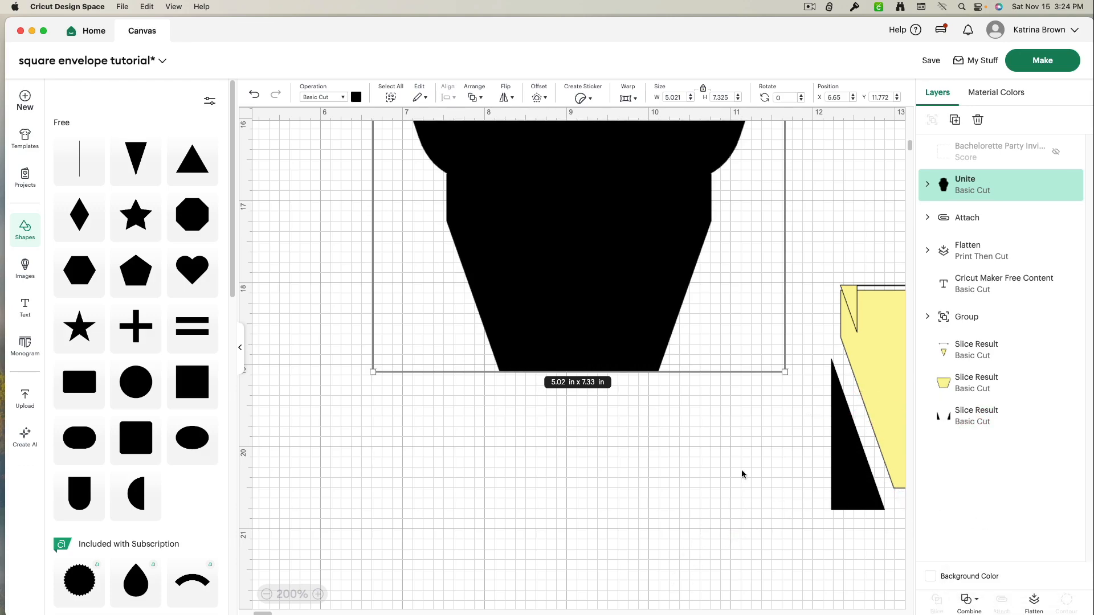
Change the united envelope shape's material color to white
{"action": "scroll", "coordinate": [576, 454], "scroll_direction": "up", "scroll_amount": 5}
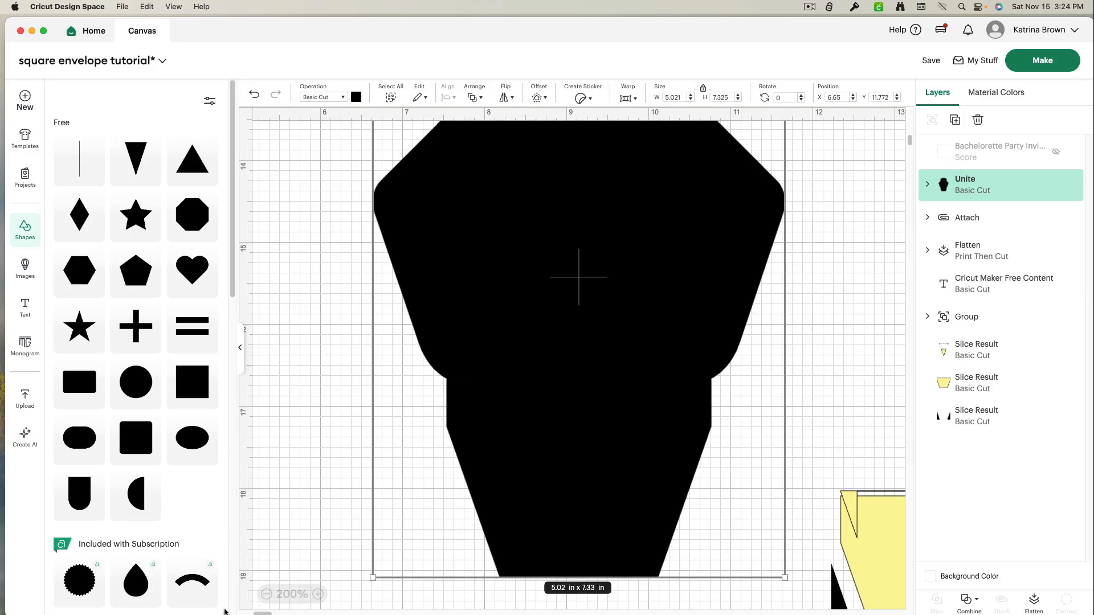
{"action": "left_click", "coordinate": [267, 594]}
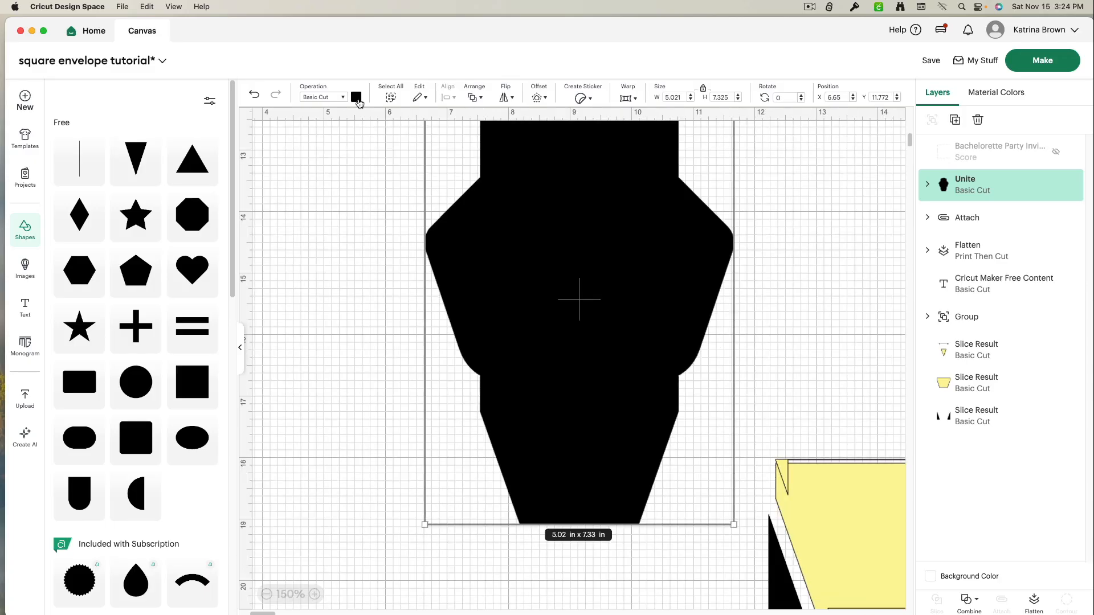
{"action": "left_click", "coordinate": [356, 97]}
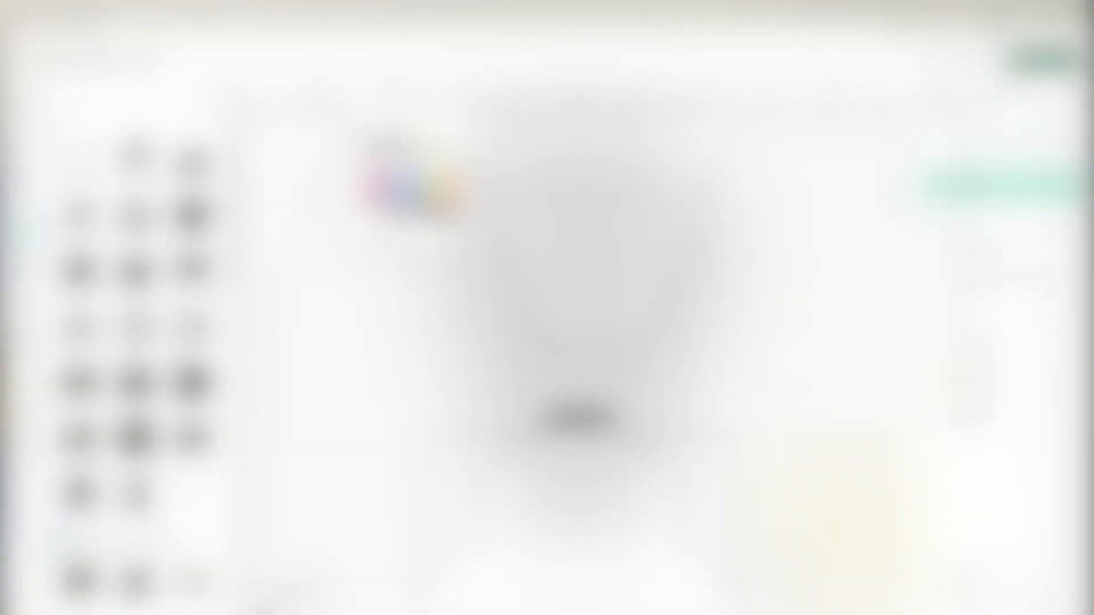
{"action": "scroll", "coordinate": [543, 353], "scroll_direction": "down", "scroll_amount": 5}
{"action": "scroll", "coordinate": [543, 340], "scroll_direction": "down", "scroll_amount": 2}
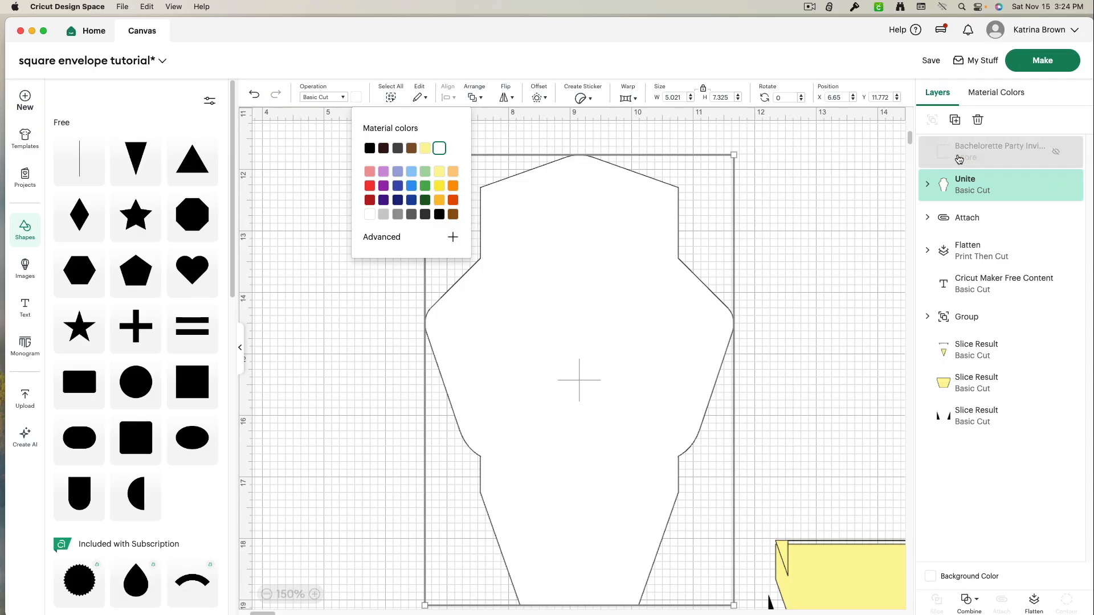
Show the hidden score-line layer again and attach it to the united envelope shape
{"action": "left_click", "coordinate": [1060, 153]}
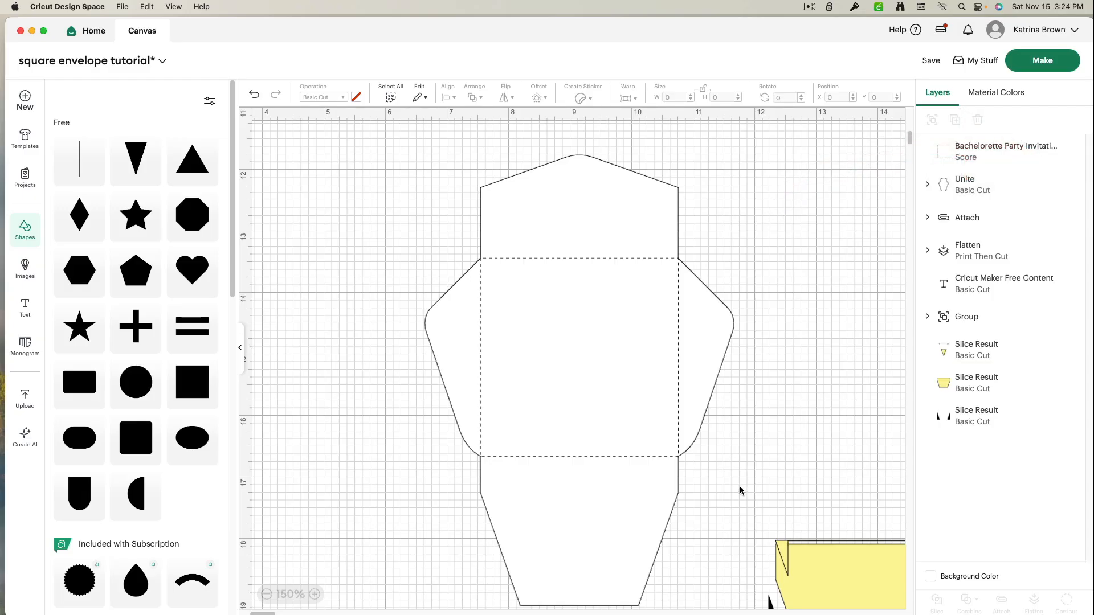
{"action": "left_click_drag", "start_coordinate": [743, 484], "coordinate": [581, 386]}
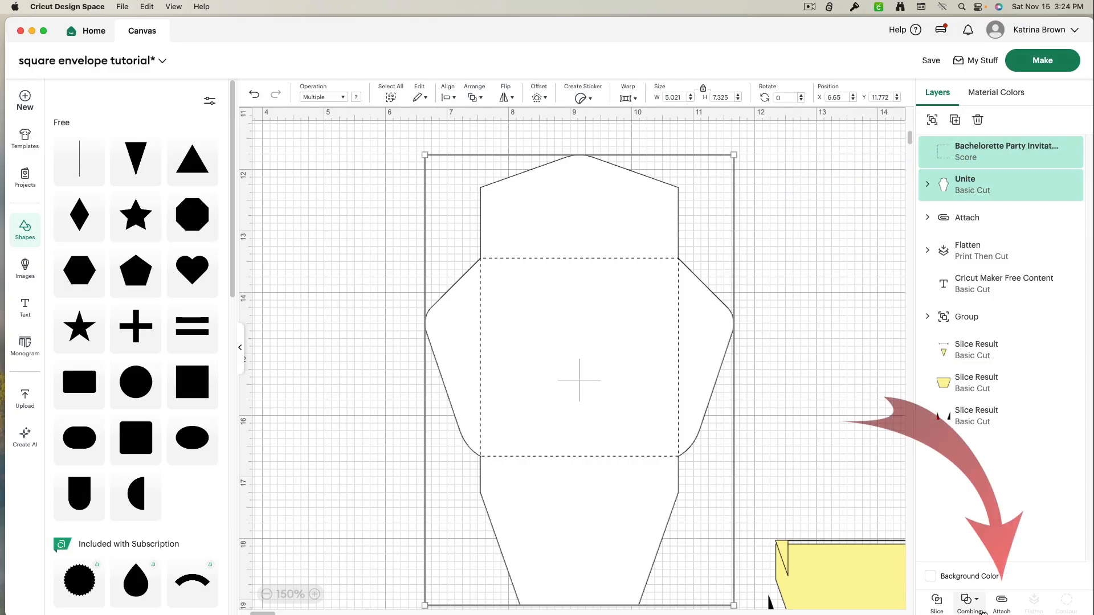
{"action": "left_click", "coordinate": [1001, 604]}
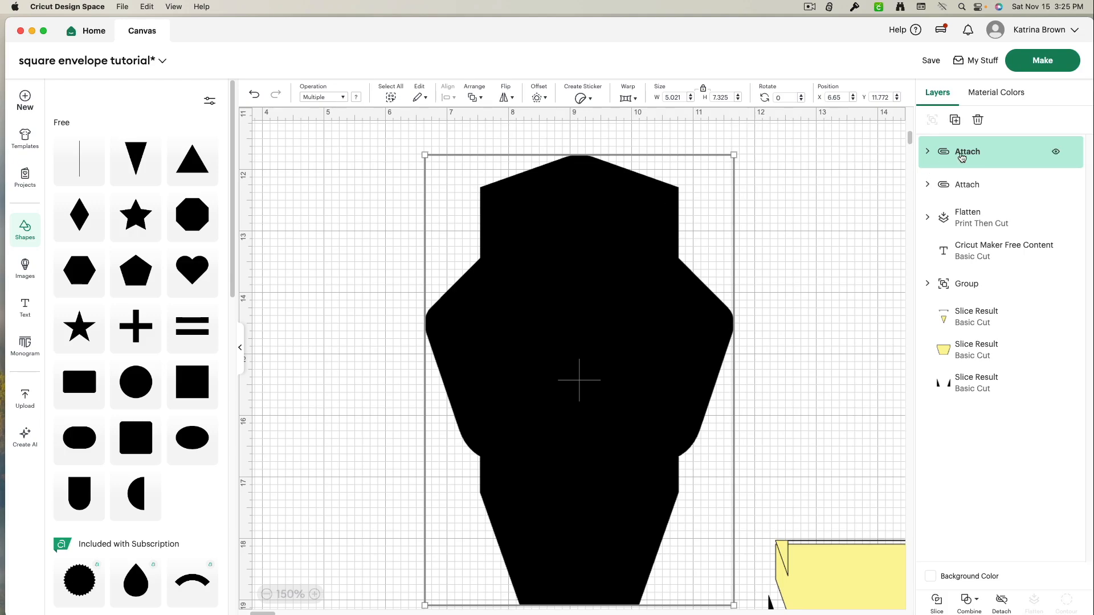
Expand the new attached envelope set and recolor only its united cut layer white so the fold lines show
{"action": "left_click", "coordinate": [927, 151]}
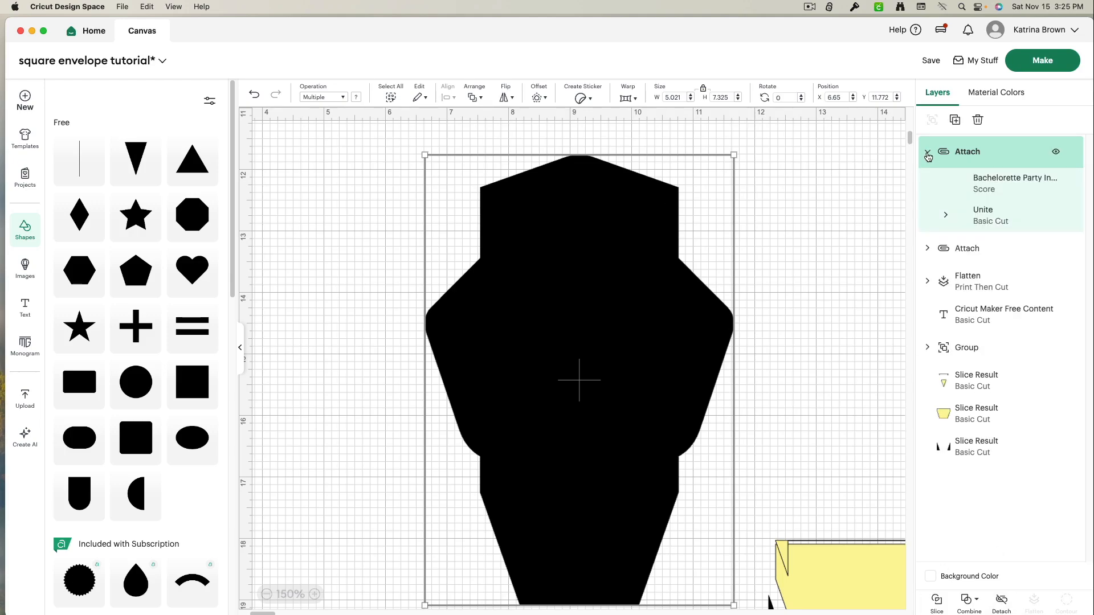
{"action": "left_click", "coordinate": [963, 215]}
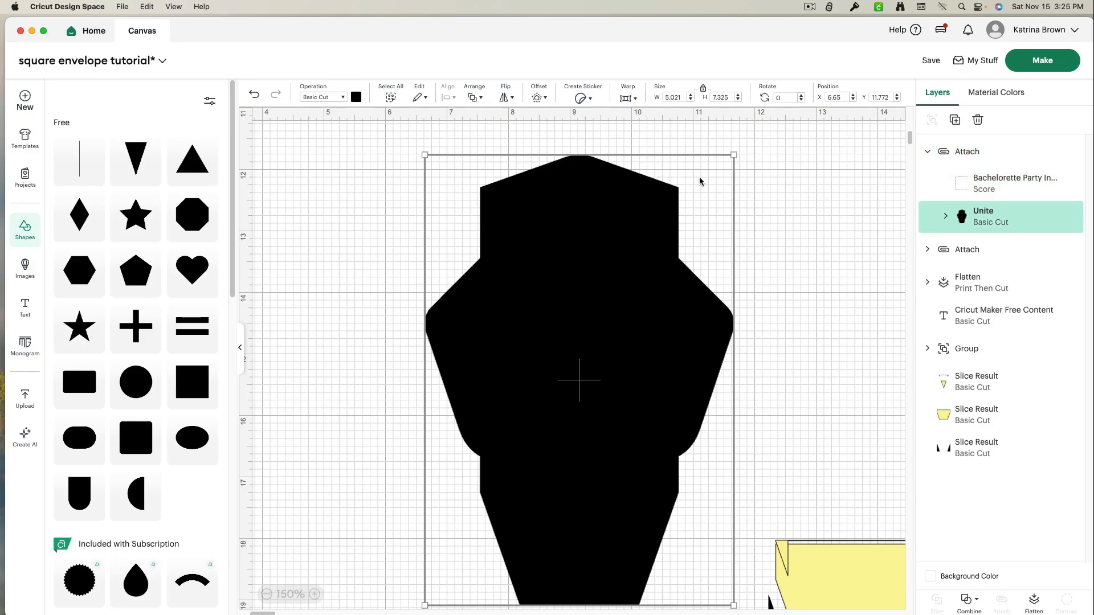
{"action": "left_click", "coordinate": [358, 99]}
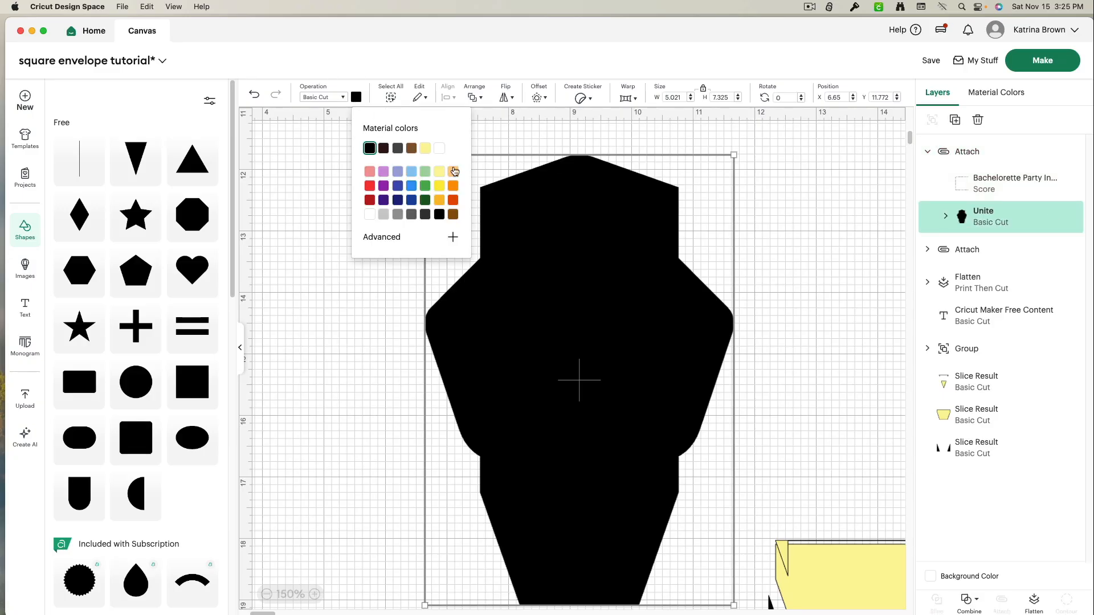
{"action": "left_click", "coordinate": [438, 149]}
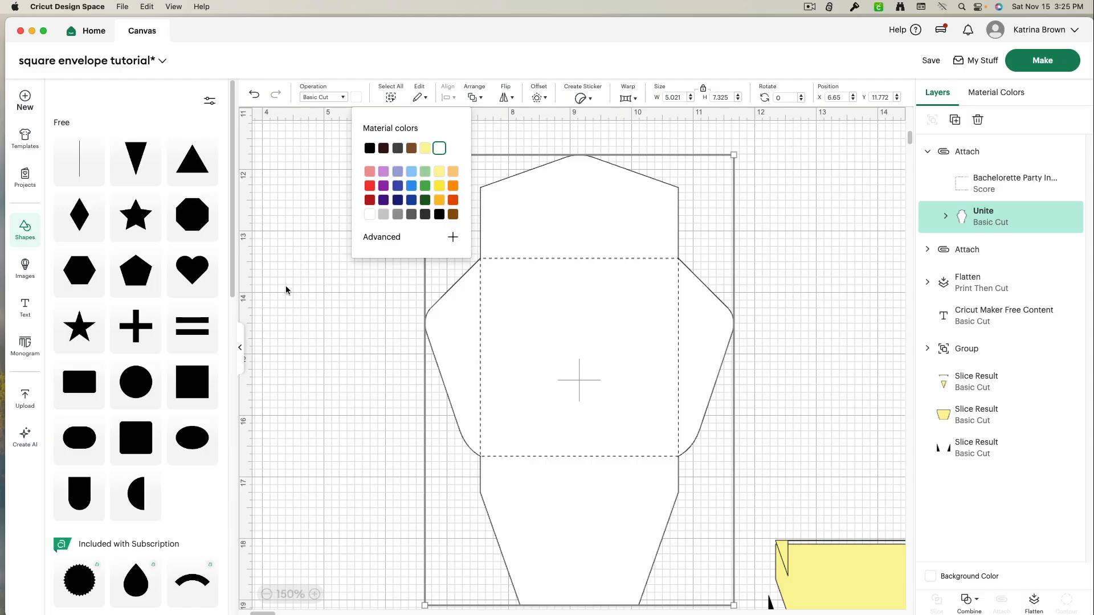
Deselect the white envelope and save the project under its existing name
{"action": "left_click", "coordinate": [298, 313]}
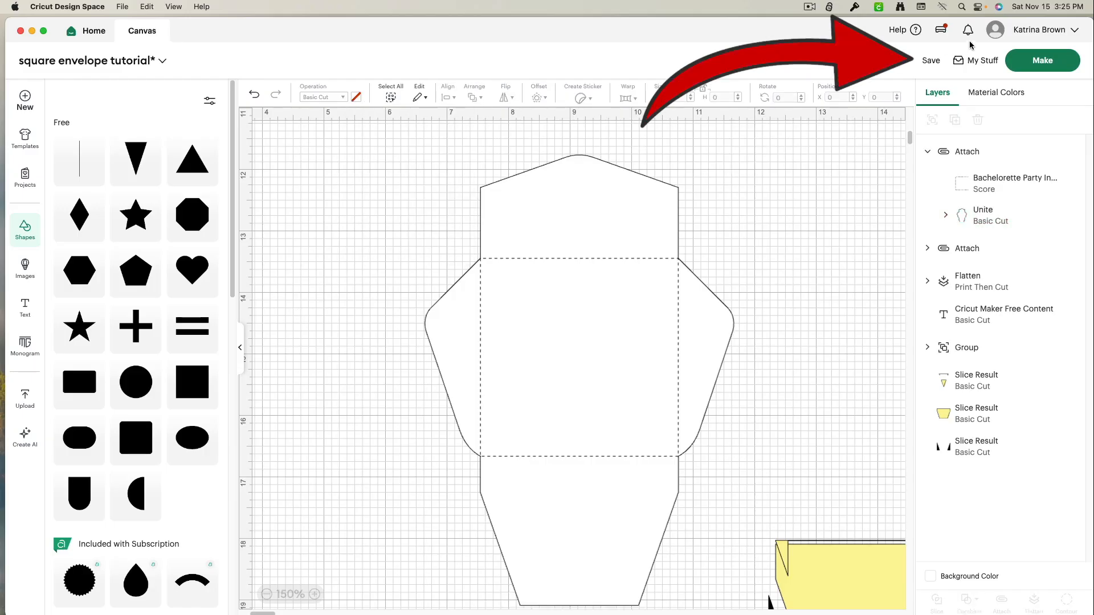
{"action": "left_click", "coordinate": [929, 62]}
{"action": "left_click", "coordinate": [926, 86]}
Select the three leftover yellow and black slice pieces beside the envelope and remove them from the canvas
{"action": "scroll", "coordinate": [900, 253], "scroll_direction": "down", "scroll_amount": 2}
{"action": "left_click_drag", "start_coordinate": [738, 420], "coordinate": [843, 606]}
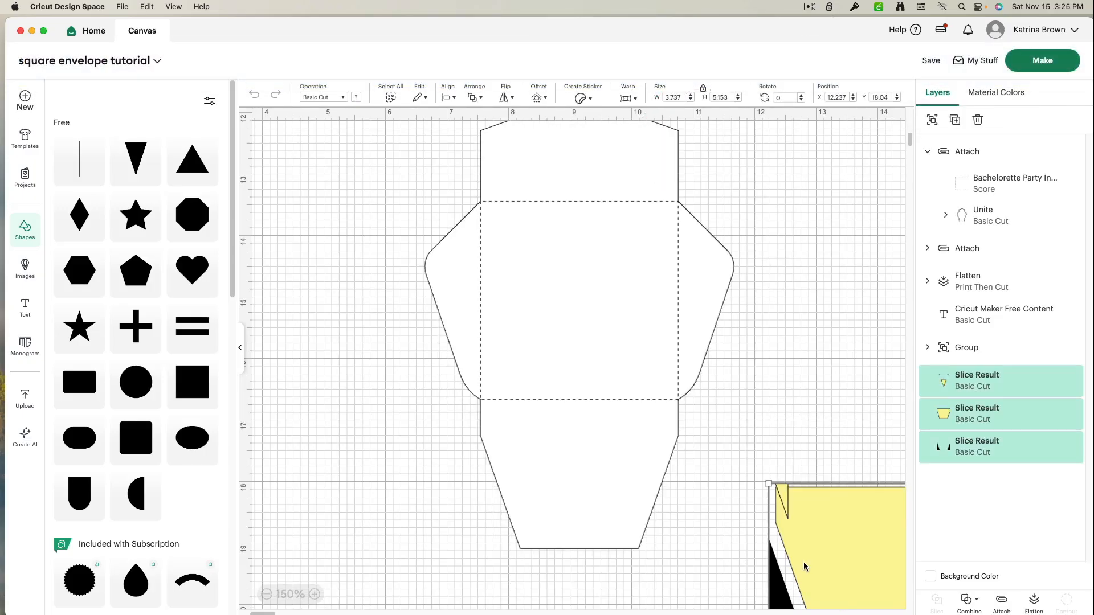
{"action": "left_click_drag", "start_coordinate": [808, 497], "coordinate": [761, 389]}
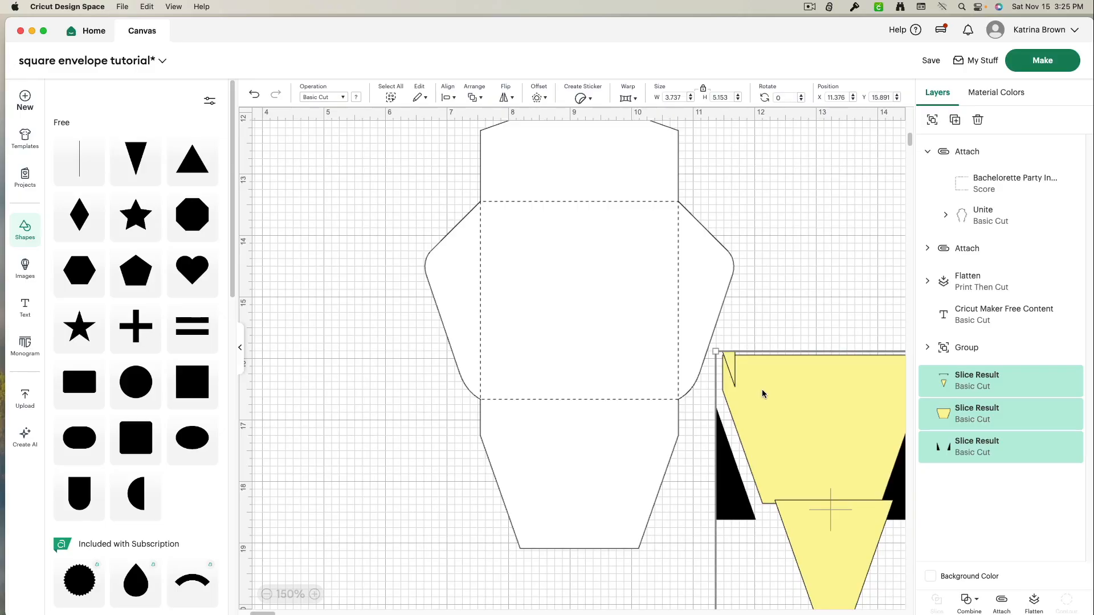
{"action": "right_click", "coordinate": [761, 388]}
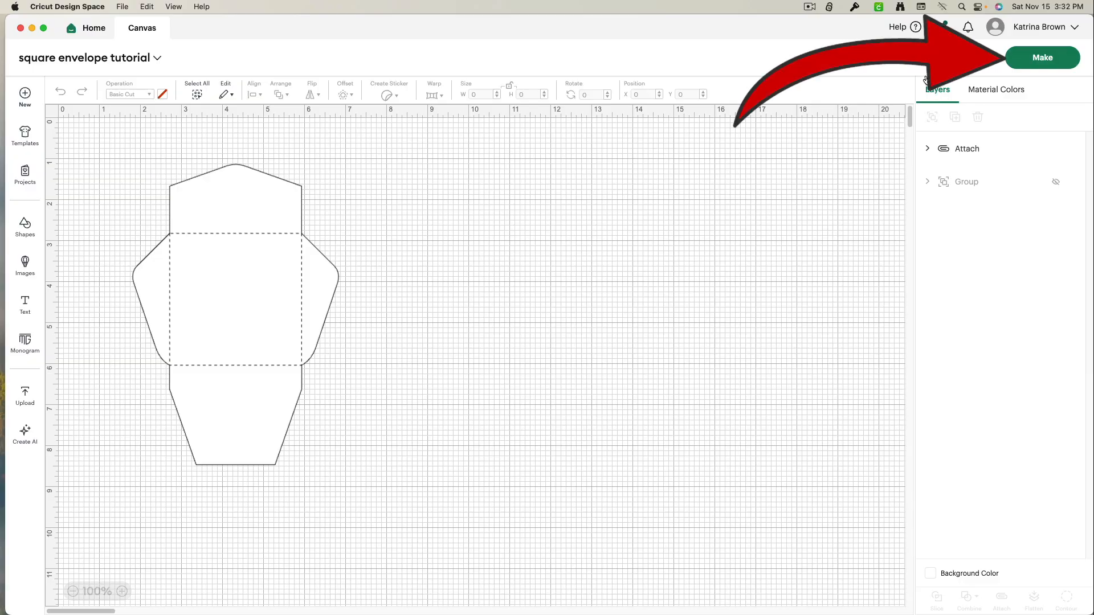
Send the envelope to mat preparation with 2 project copies and a material size of 8.5 in x 11 in (Letter)
{"action": "left_click", "coordinate": [1032, 68]}
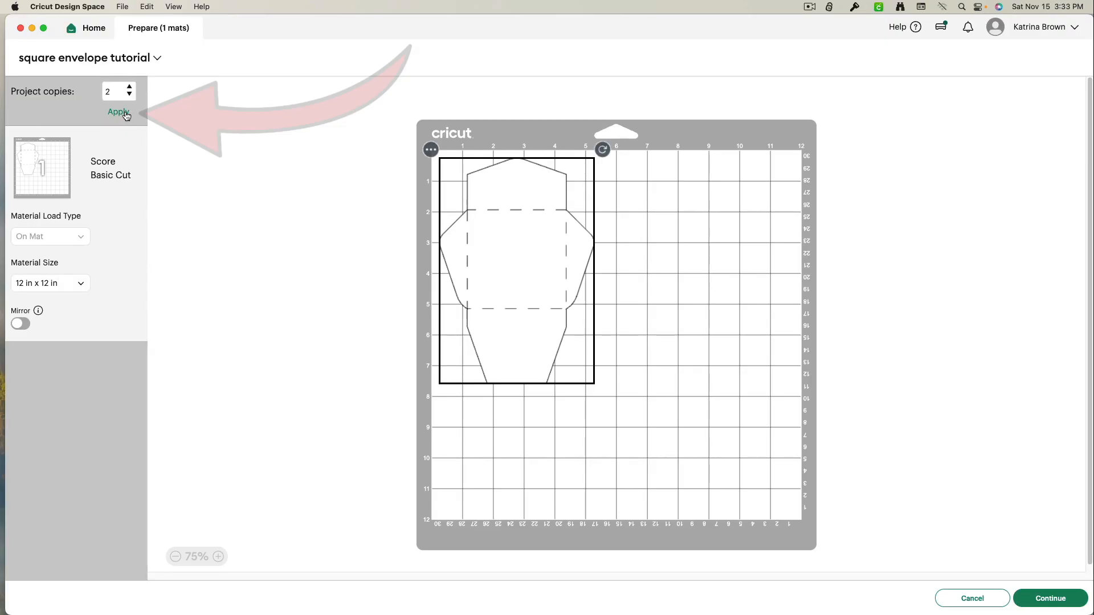
{"action": "left_click", "coordinate": [126, 114]}
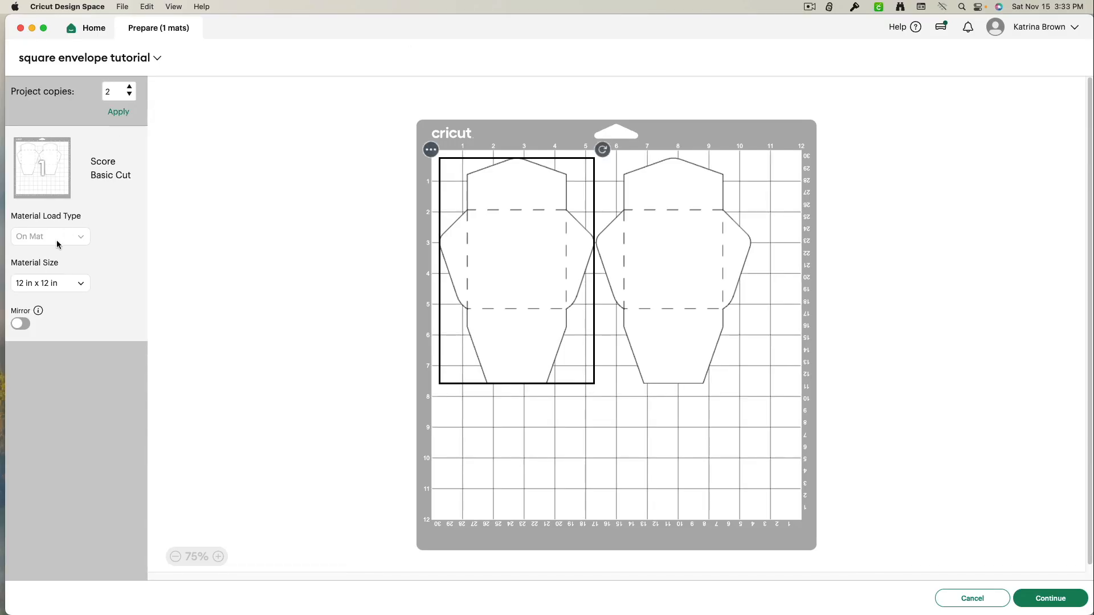
{"action": "left_click", "coordinate": [53, 285]}
{"action": "scroll", "coordinate": [80, 342], "scroll_direction": "up", "scroll_amount": 5}
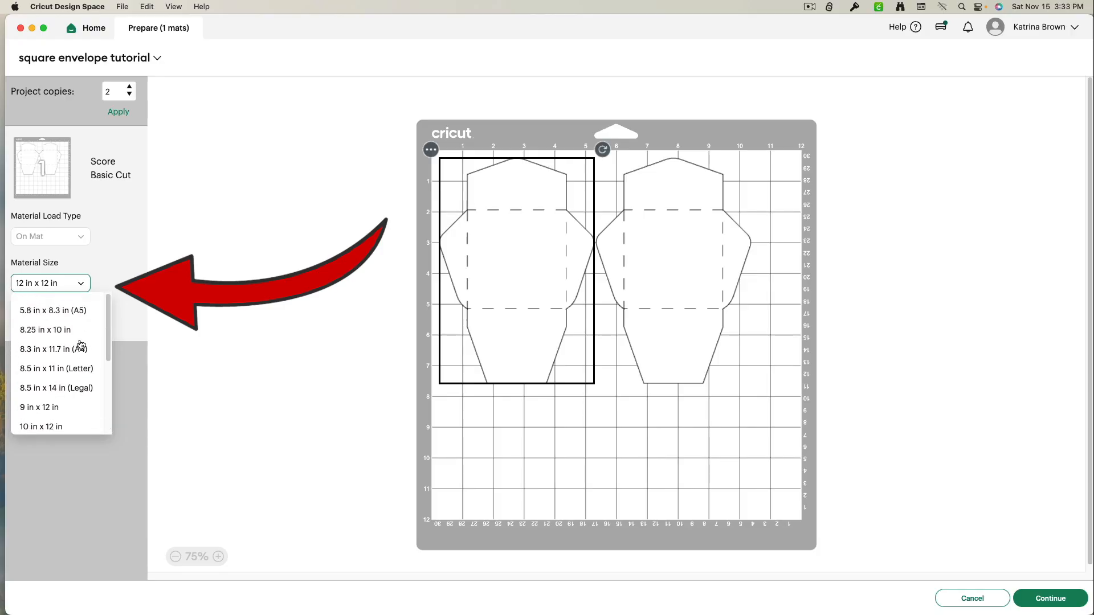
{"action": "left_click", "coordinate": [76, 369]}
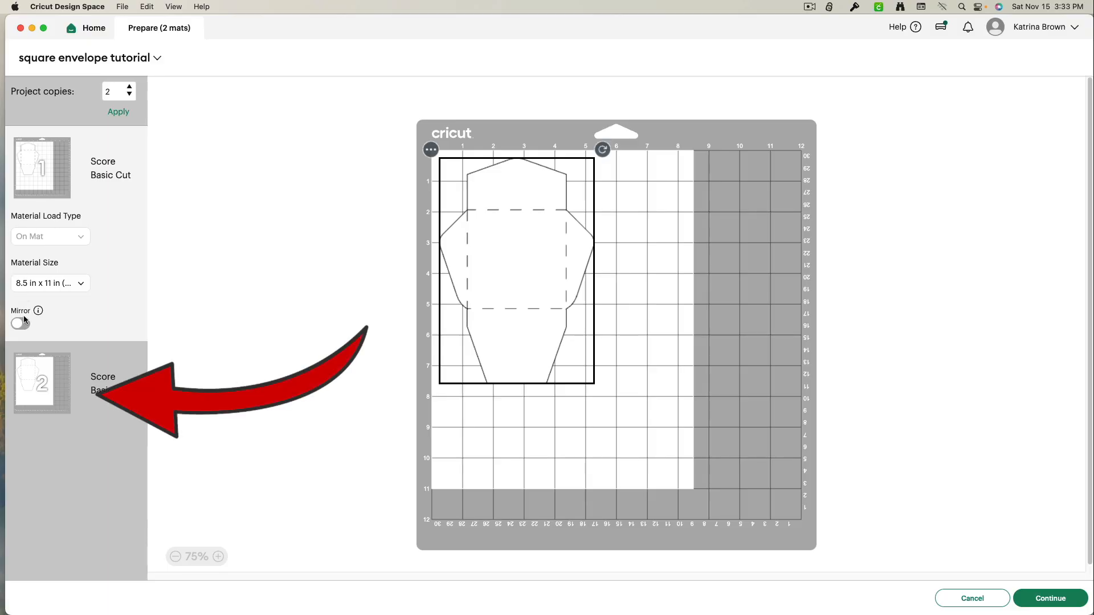
Move the envelope from the second mat onto the first mat
{"action": "left_click", "coordinate": [40, 374]}
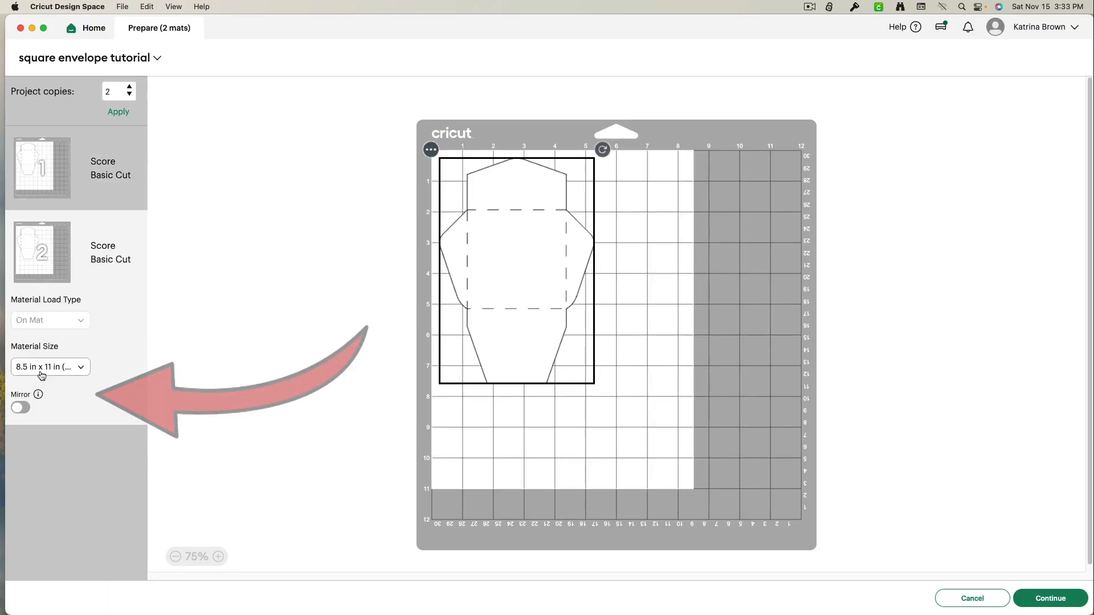
{"action": "left_click", "coordinate": [433, 152]}
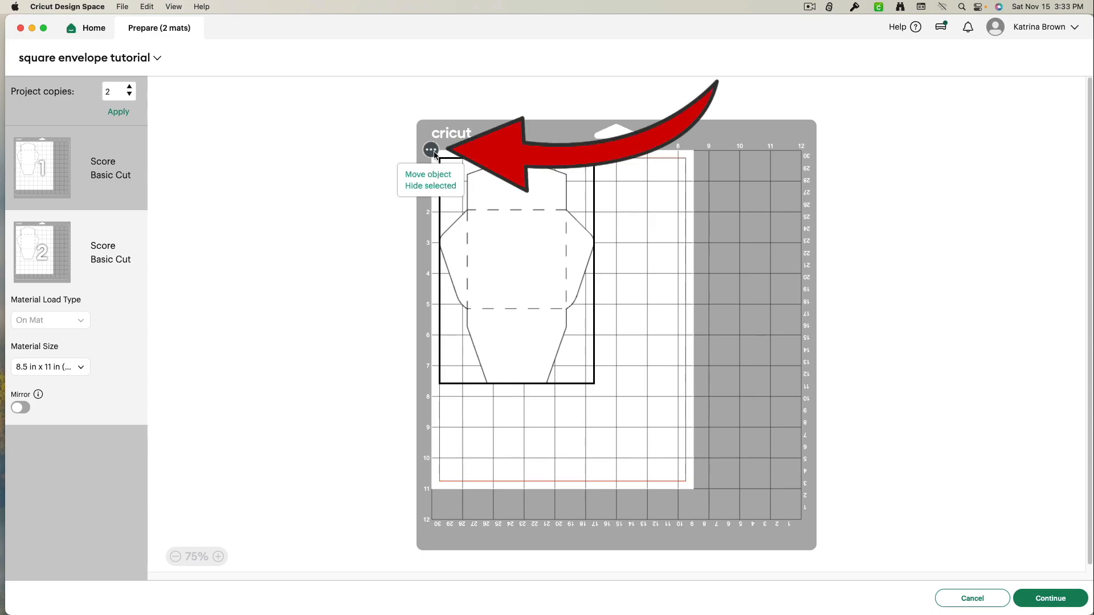
{"action": "left_click", "coordinate": [433, 177]}
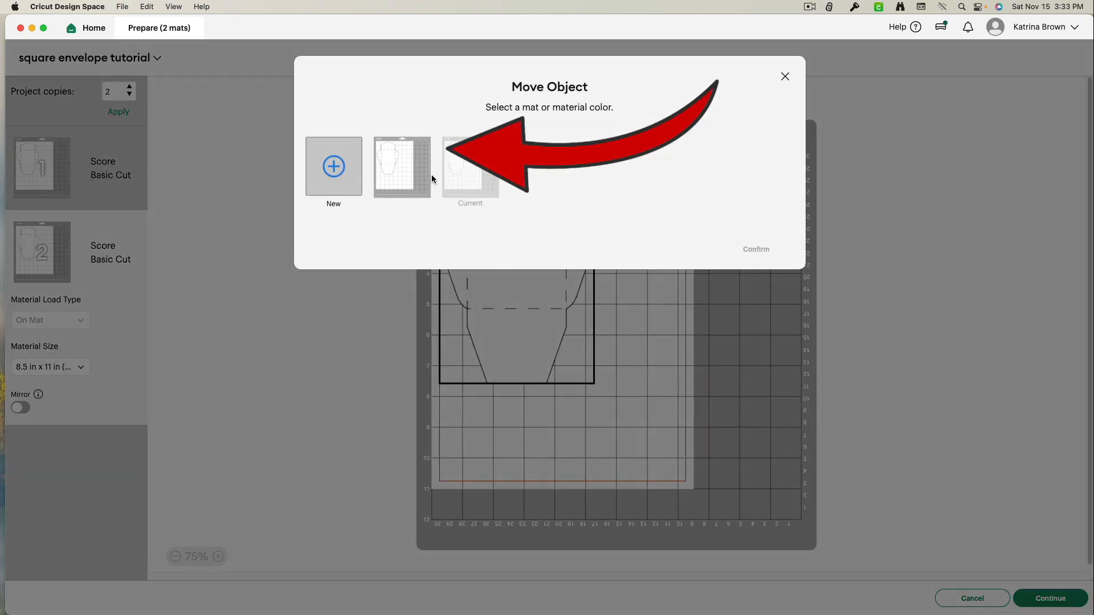
{"action": "left_click", "coordinate": [390, 186]}
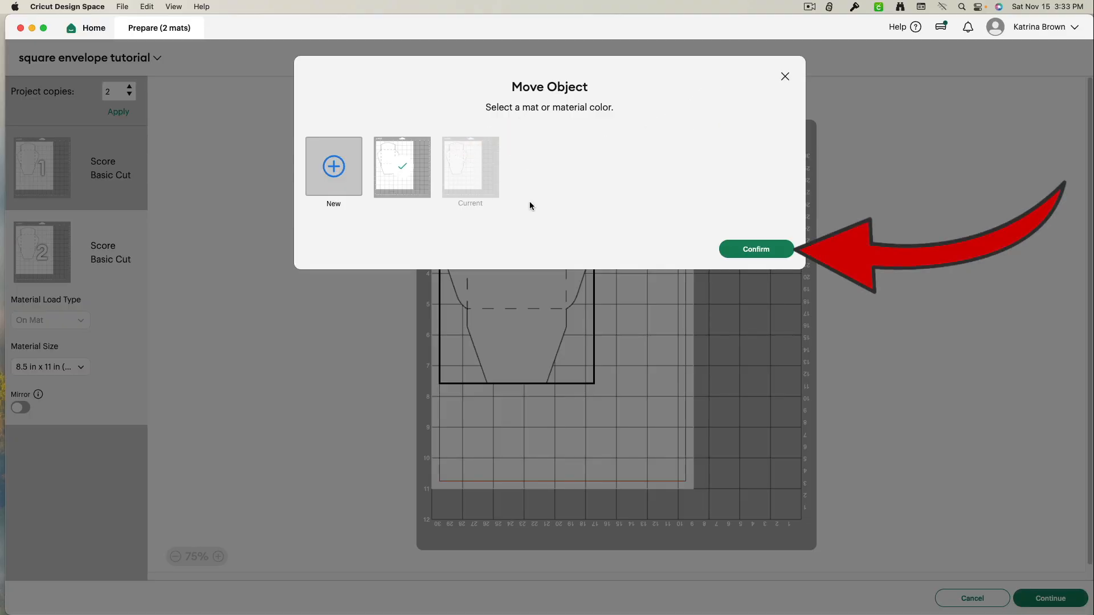
{"action": "left_click", "coordinate": [752, 249]}
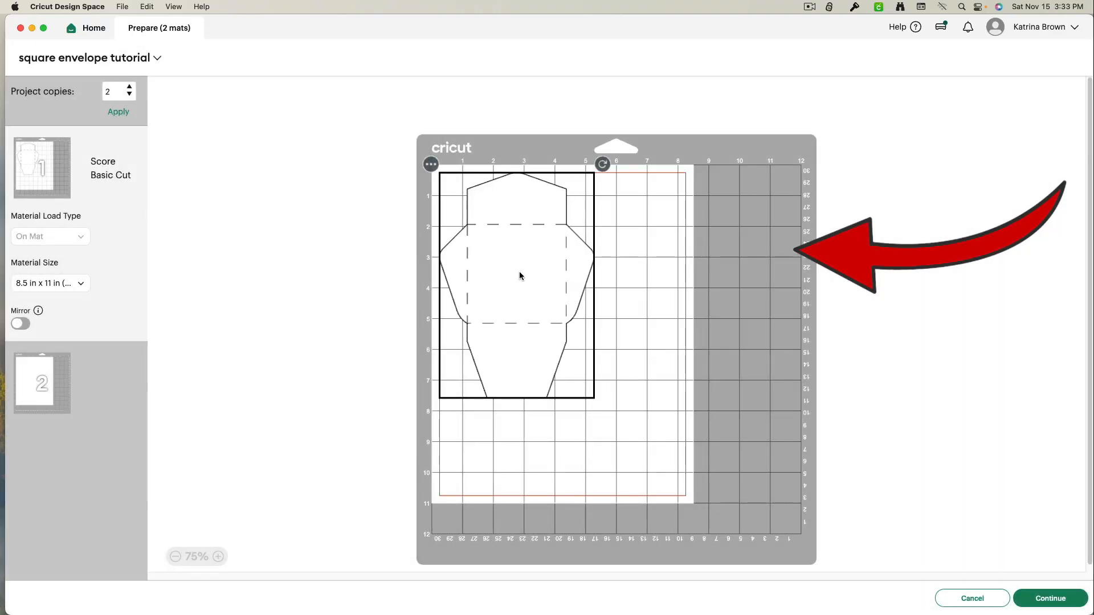
Shift one envelope copy to the sheet's lower right and rotate both copies so they nest on the Letter sheet without overlapping
{"action": "left_click_drag", "start_coordinate": [518, 273], "coordinate": [604, 367]}
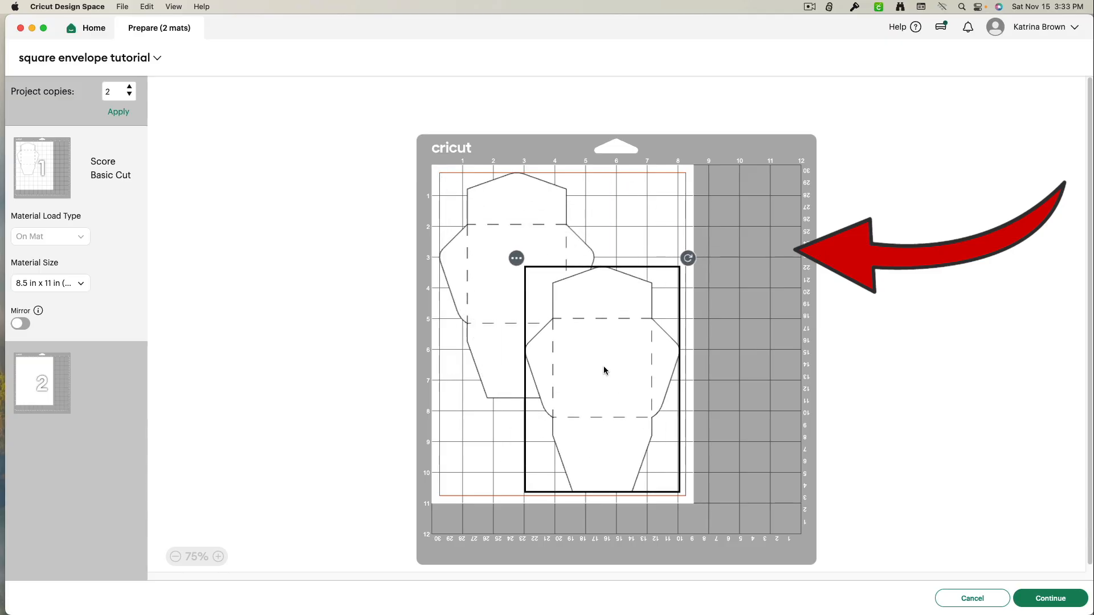
{"action": "left_click", "coordinate": [494, 289]}
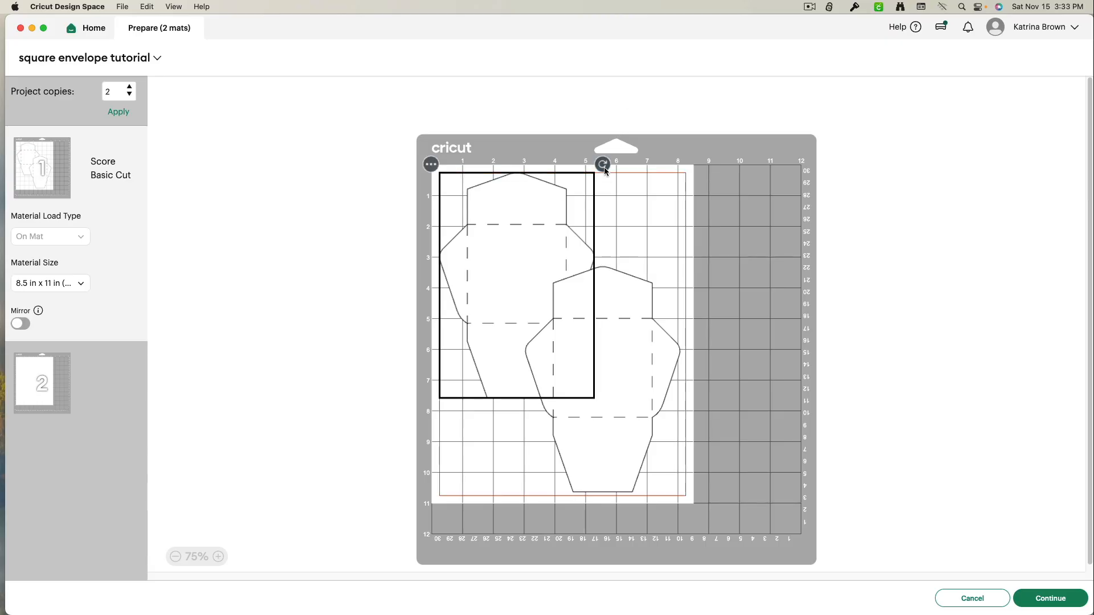
{"action": "left_click_drag", "start_coordinate": [604, 169], "coordinate": [635, 192]}
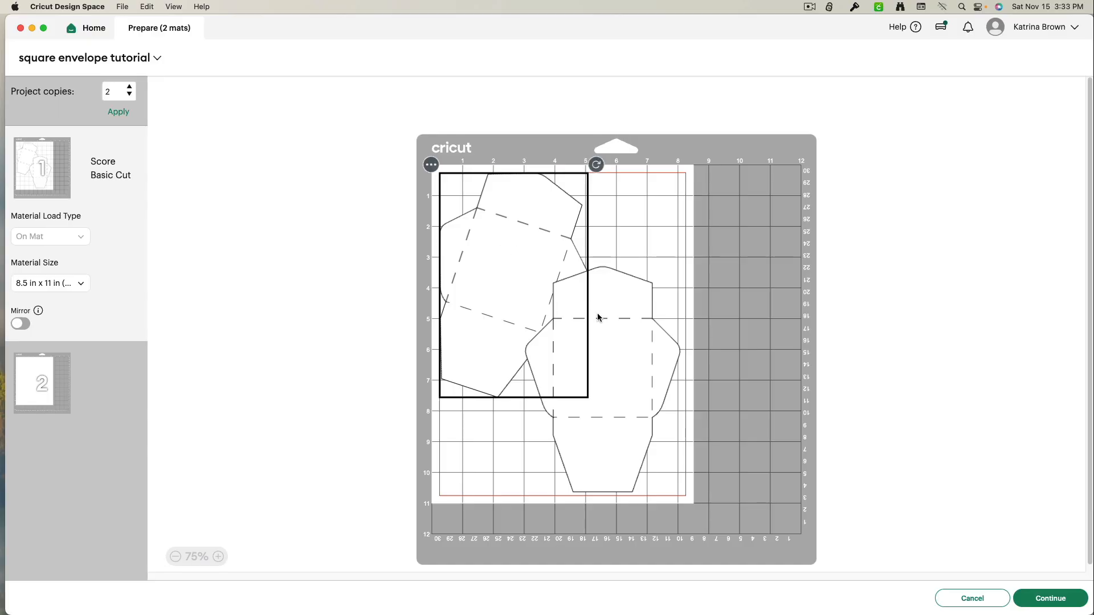
{"action": "left_click", "coordinate": [621, 335]}
{"action": "left_click_drag", "start_coordinate": [690, 259], "coordinate": [456, 471]}
{"action": "left_click", "coordinate": [633, 194]}
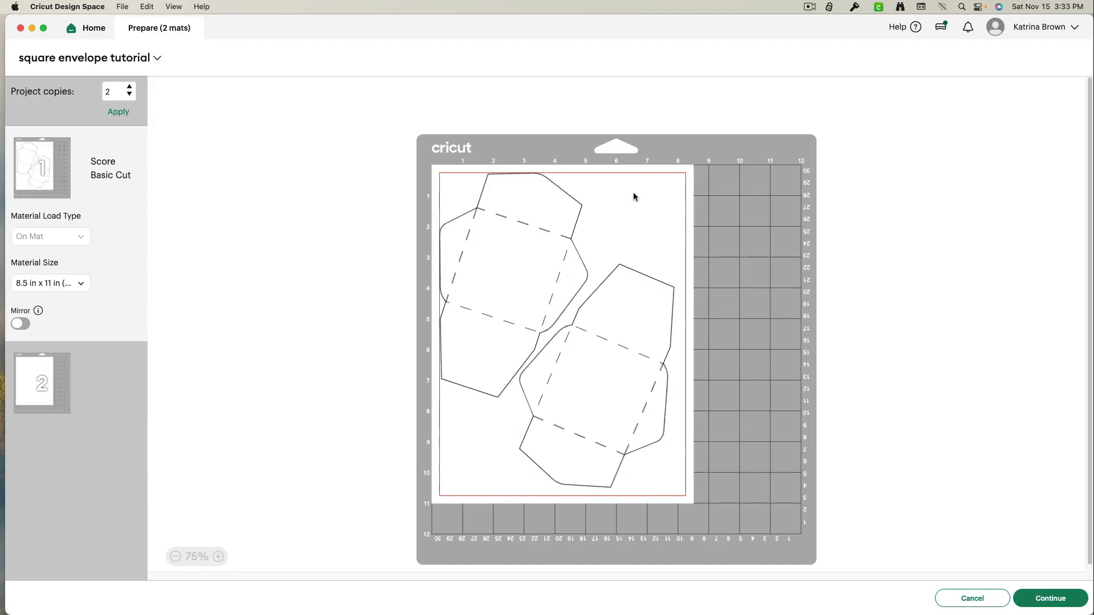
Nudge both rotated envelopes slightly to the right so they sit inside the sheet's red cut boundary
{"action": "left_click", "coordinate": [507, 314]}
{"action": "left_click_drag", "start_coordinate": [507, 316], "coordinate": [511, 314]}
{"action": "left_click_drag", "start_coordinate": [634, 432], "coordinate": [641, 435]}
{"action": "left_click", "coordinate": [680, 206]}
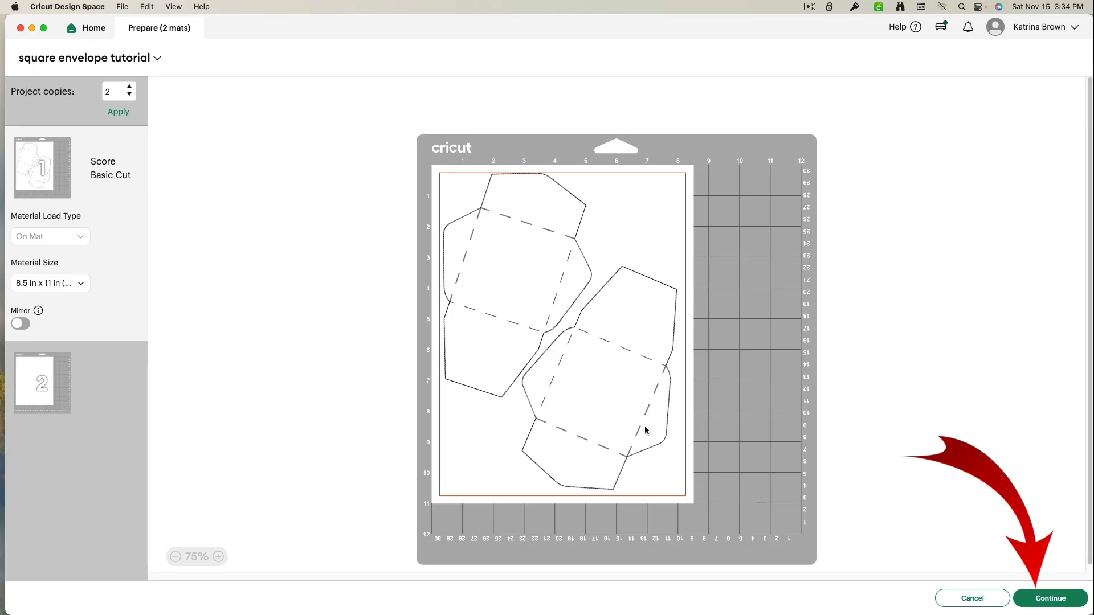
Continue to the cutting setup and set the base material to Cardstock (for intricate cuts)
{"action": "left_click", "coordinate": [1064, 599]}
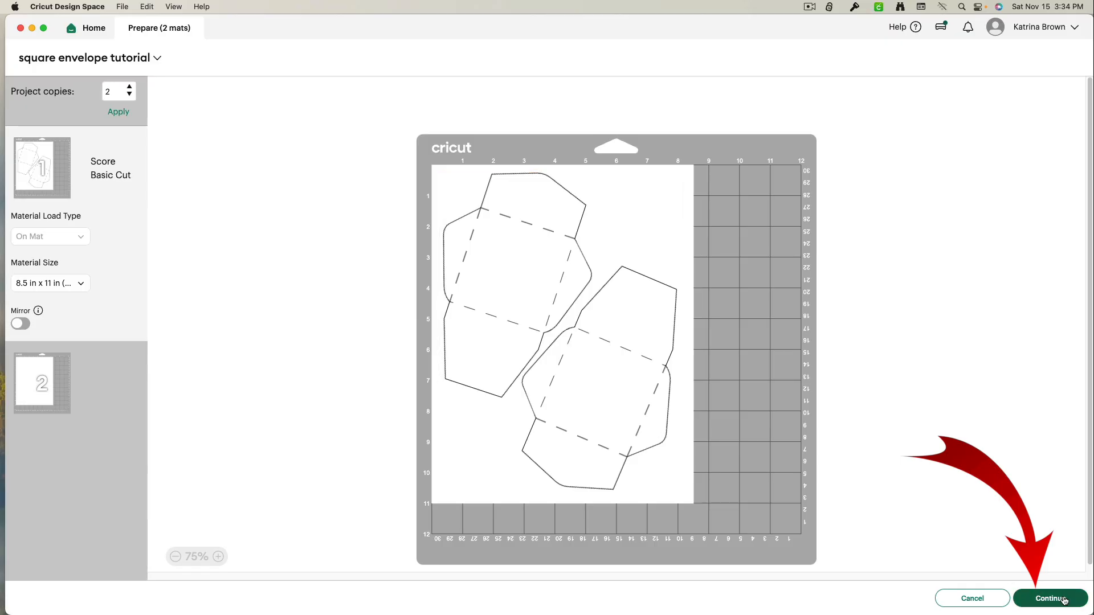
{"action": "left_click", "coordinate": [1051, 598]}
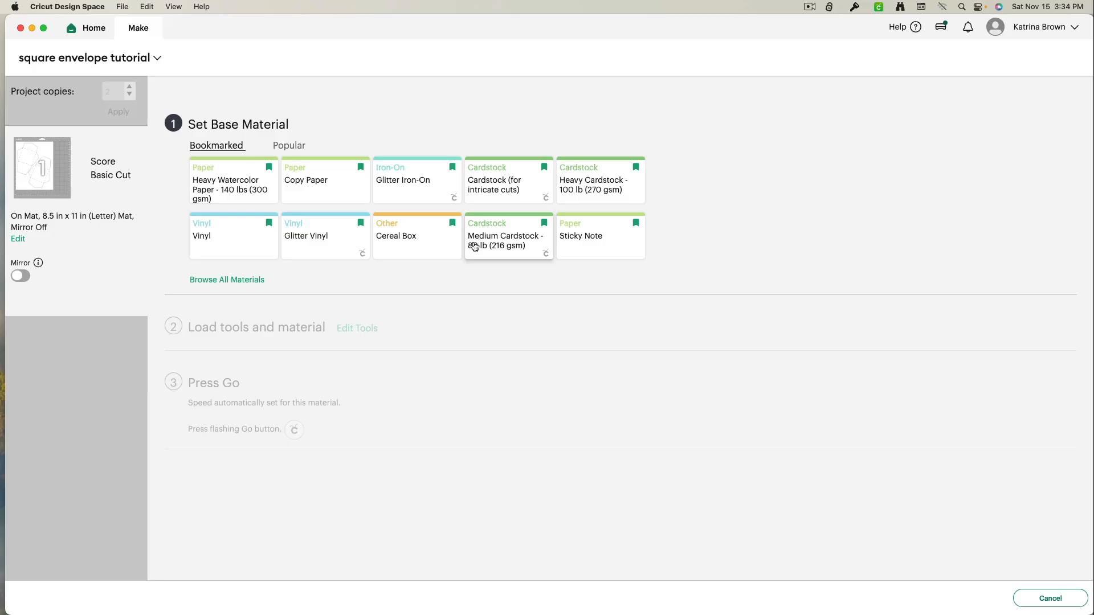
{"action": "left_click", "coordinate": [522, 189]}
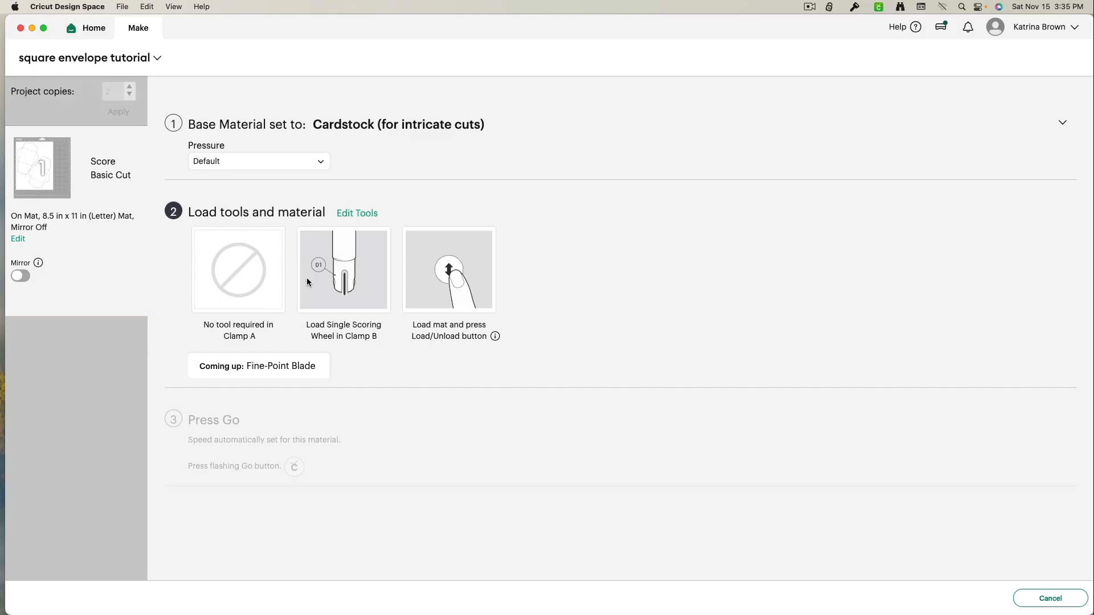
Change the scoring tool to Scoring Stylus and apply the tool options
{"action": "left_click", "coordinate": [363, 213]}
{"action": "left_click", "coordinate": [515, 224]}
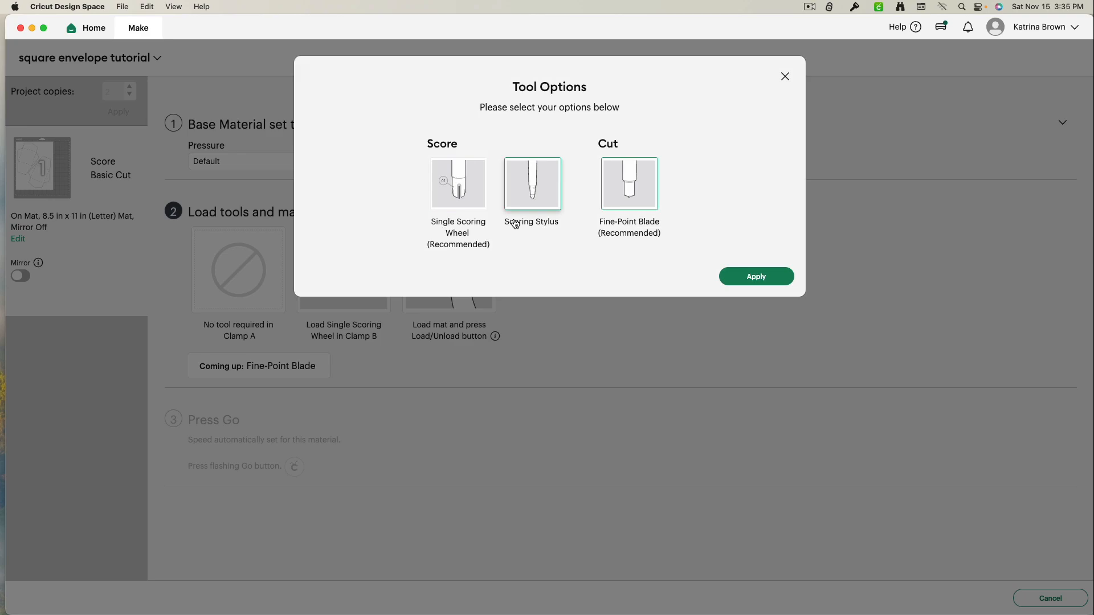
{"action": "left_click", "coordinate": [761, 279]}
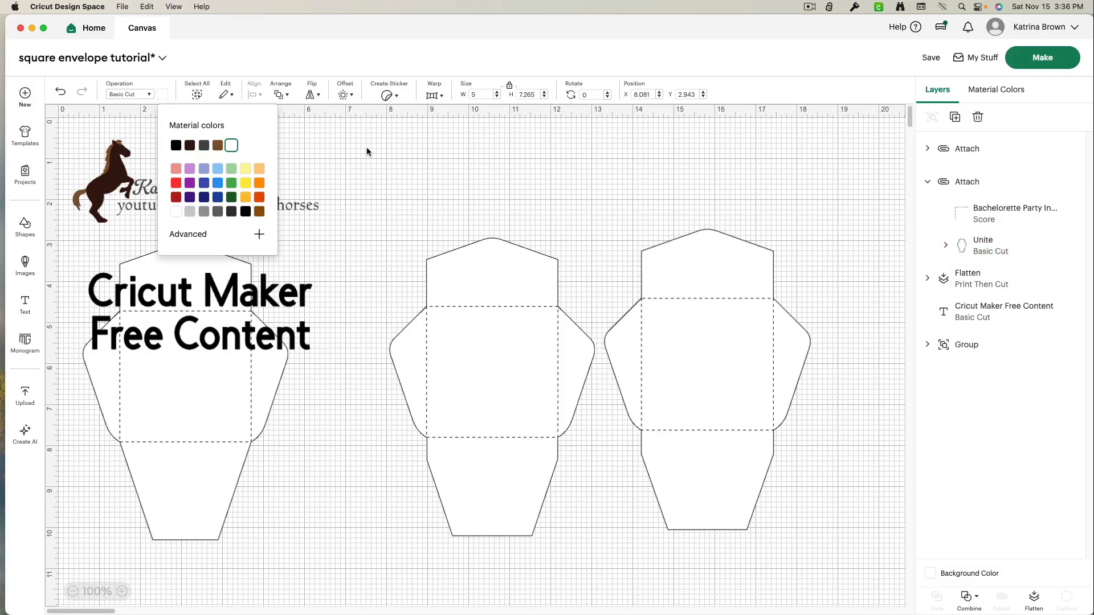
Close the material color palette and deselect the envelope on the canvas
{"action": "left_click", "coordinate": [413, 172]}
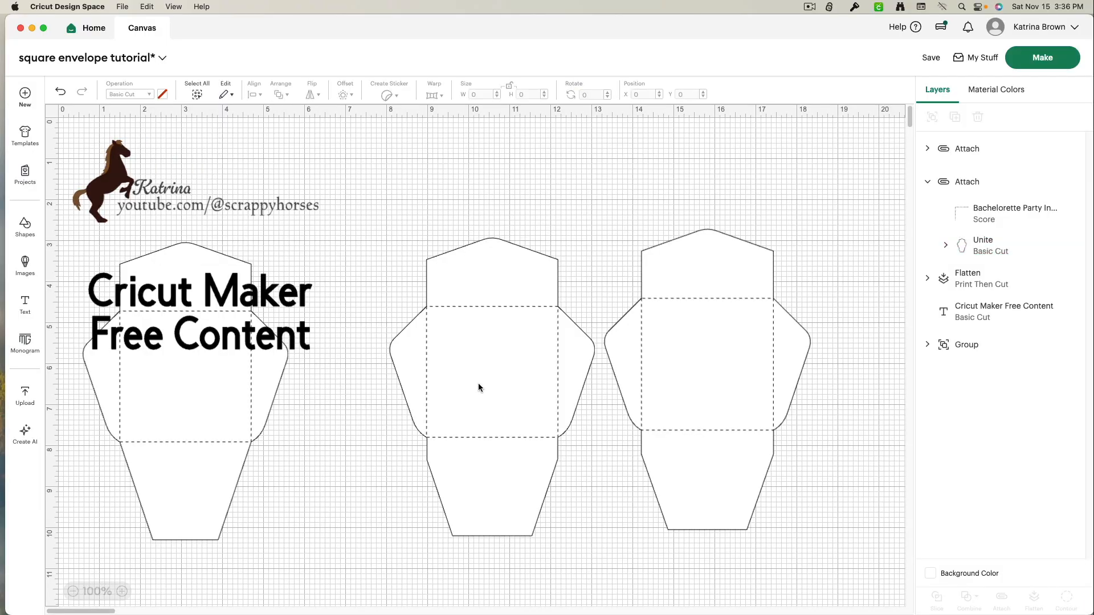